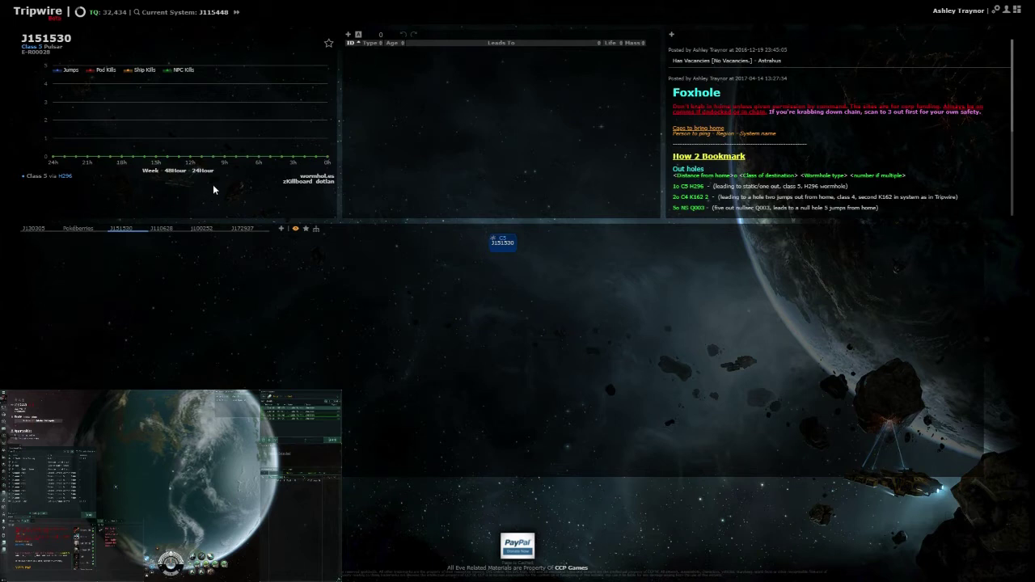
Step: Read through the Foxhole system notes on capitals to bring home, How 2 Bookmark and How 2 Tripwire
mouse_move(242, 128)
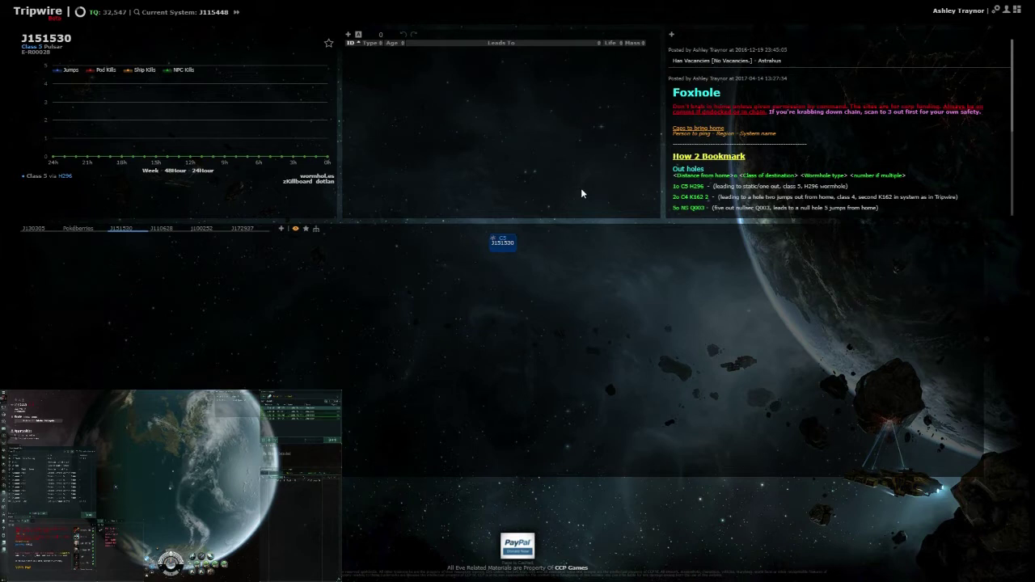
mouse_move(894, 151)
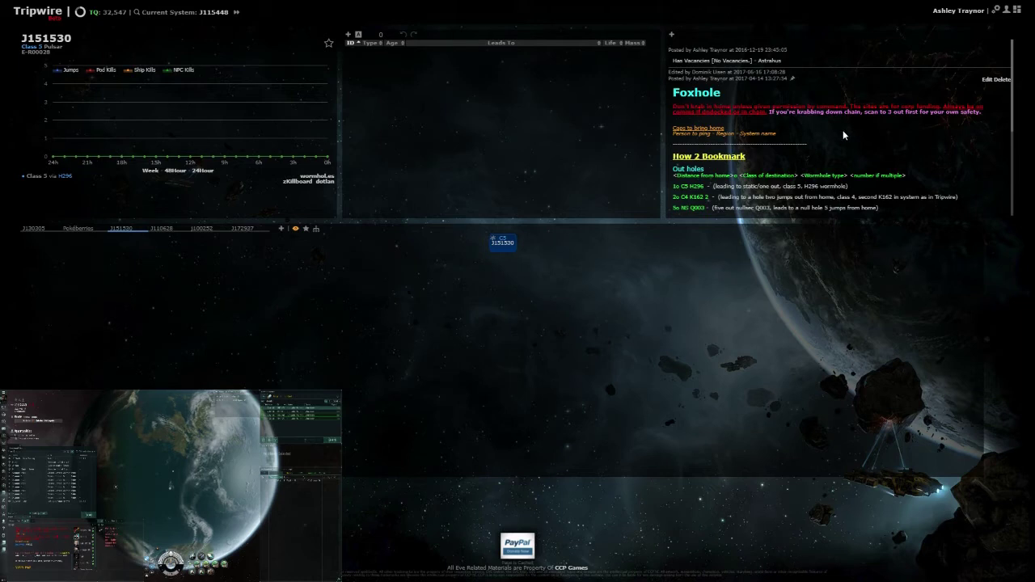
scroll(842, 135, down, 1)
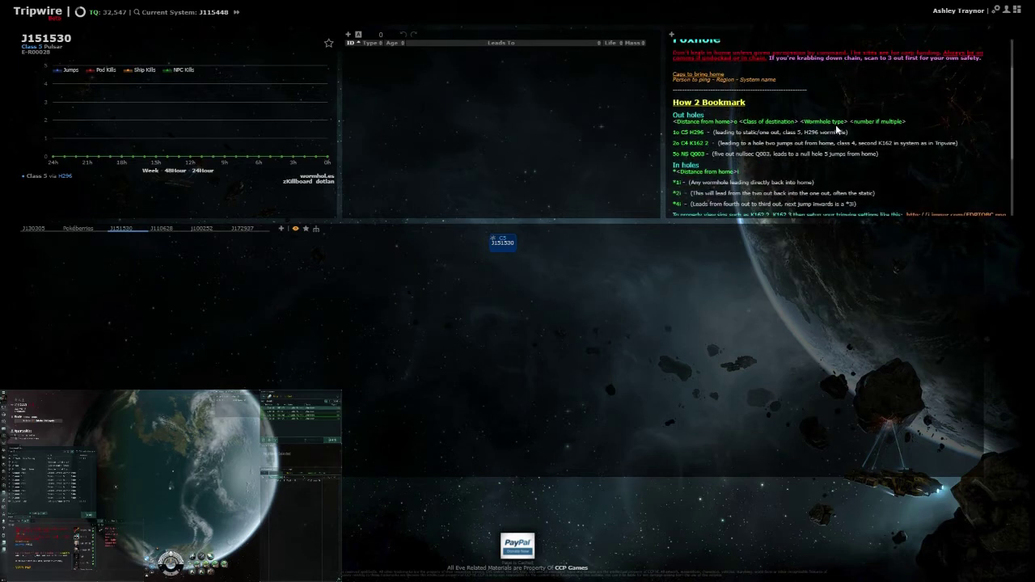
drag(776, 89, 674, 72)
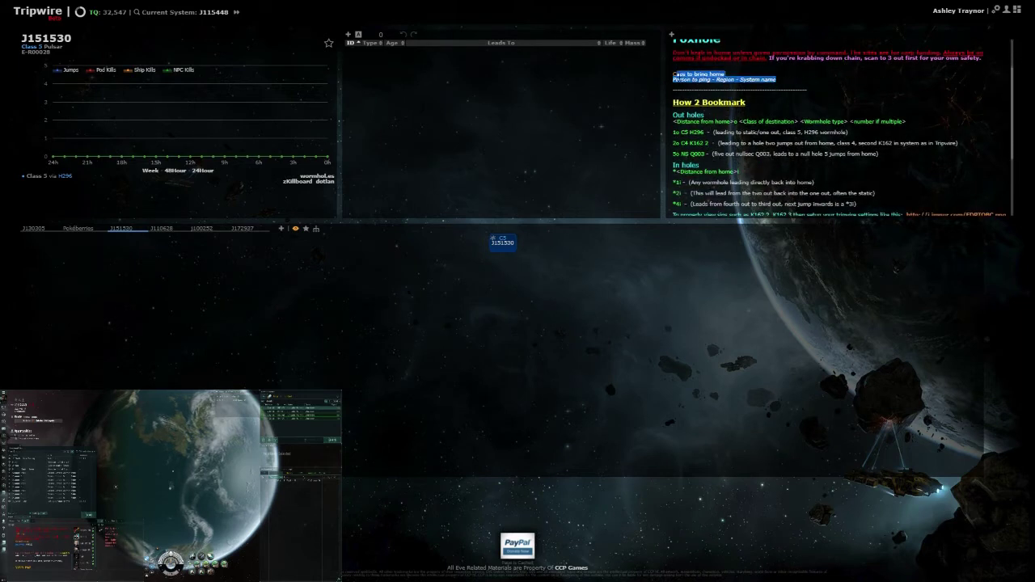
click(819, 115)
scroll(828, 102, down, 1)
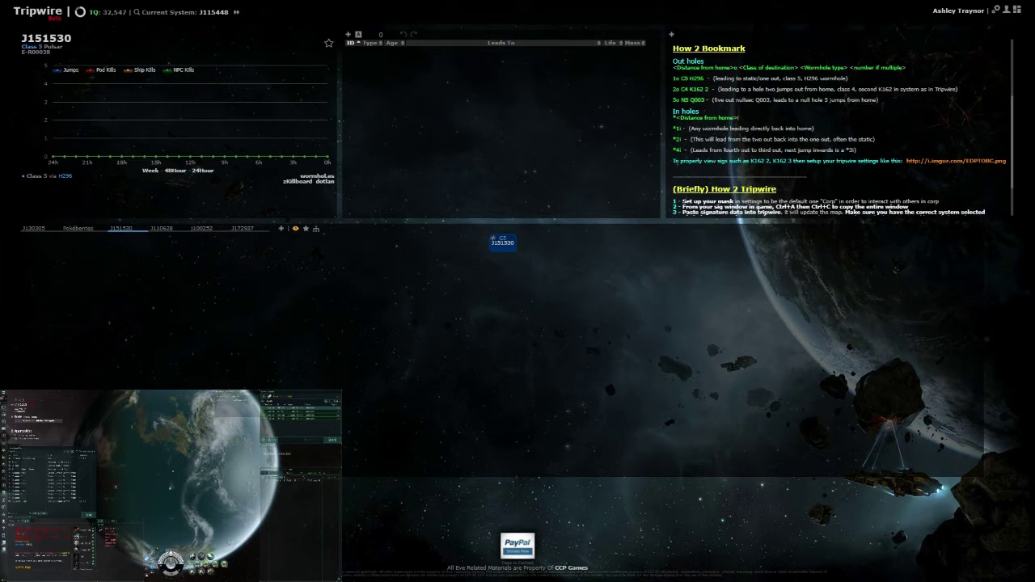
scroll(818, 134, down, 1)
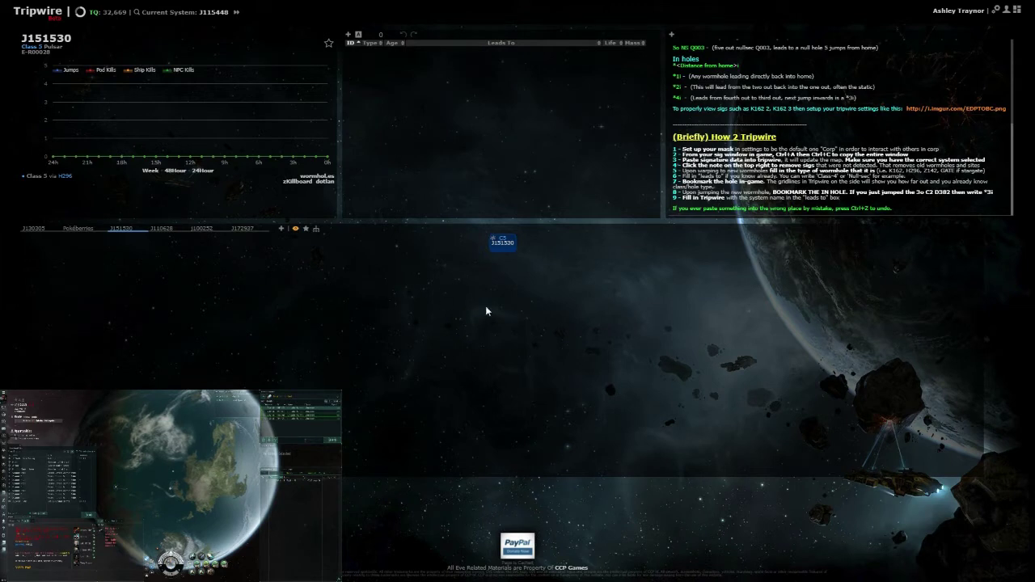
Step: Create a new chain tab named TUTORIAL for system J115448 and open that system from its map
click(281, 229)
key(ctrl+a)
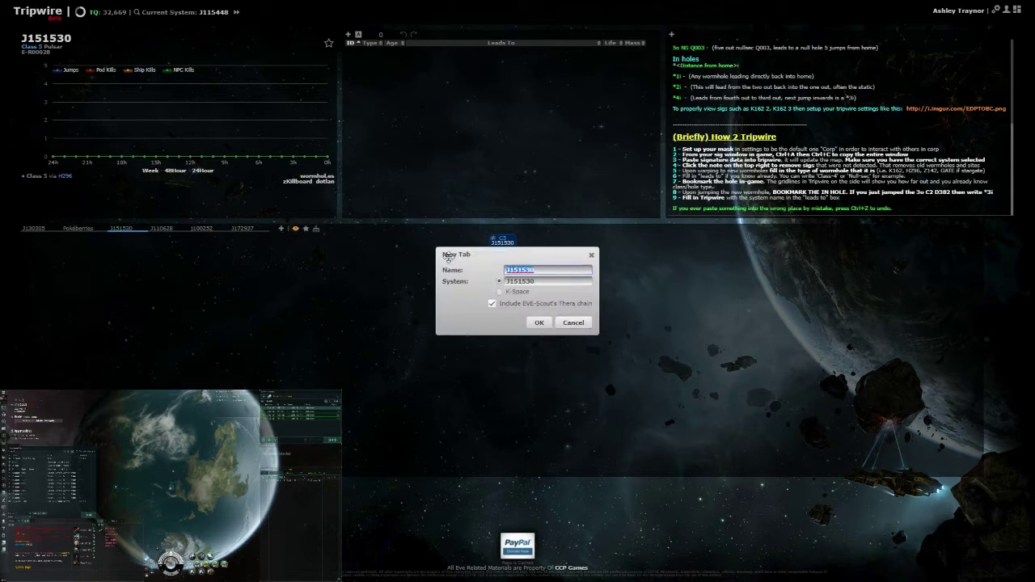
text(TUTORIAL)
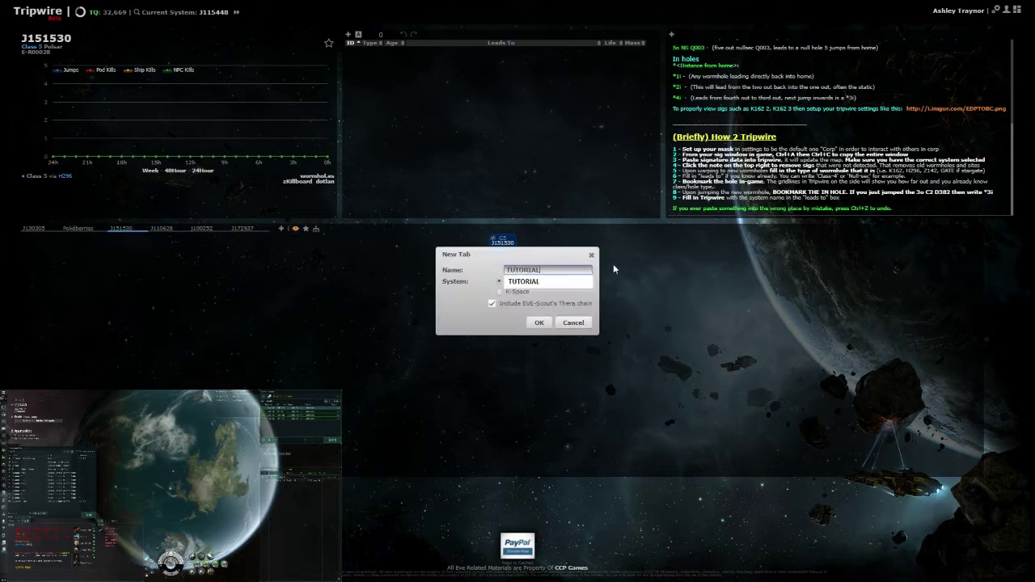
click(469, 296)
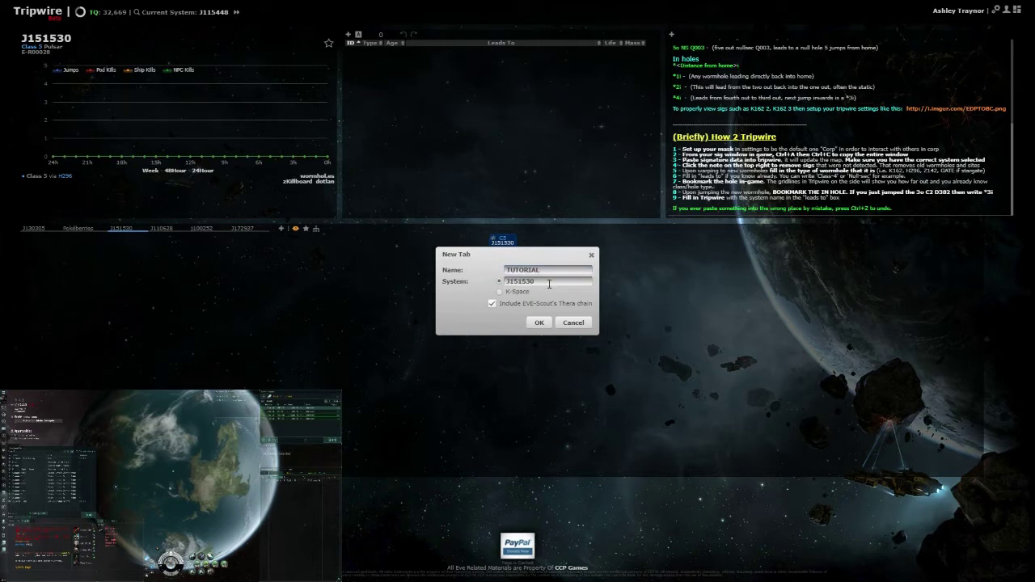
double_click(548, 284)
text(J)
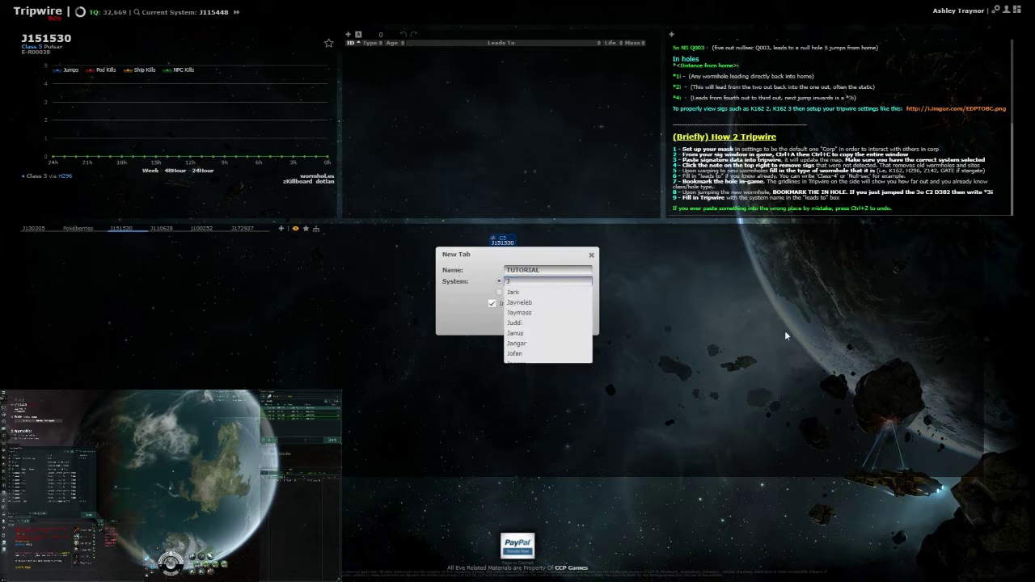
text(11)
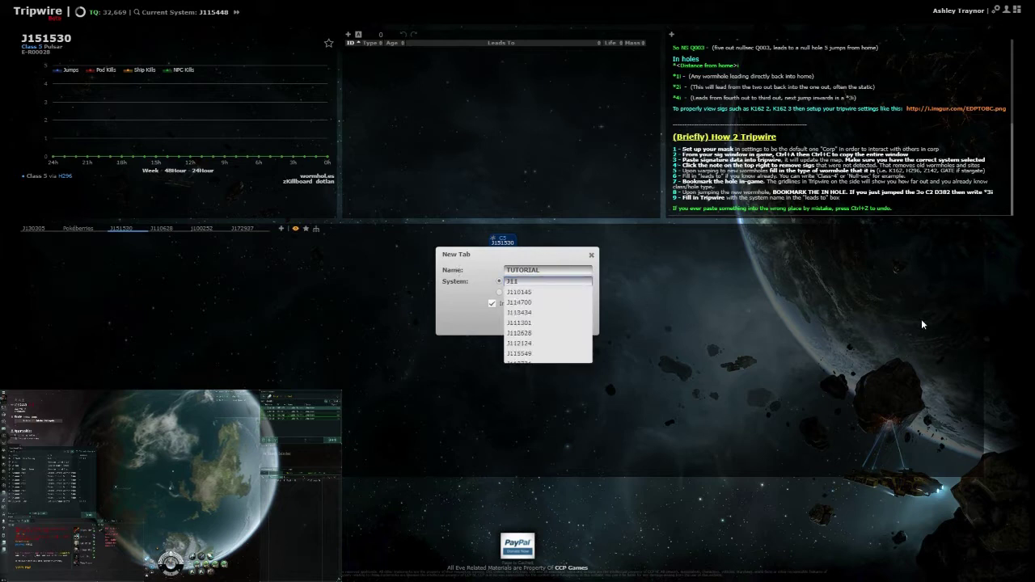
text(5448)
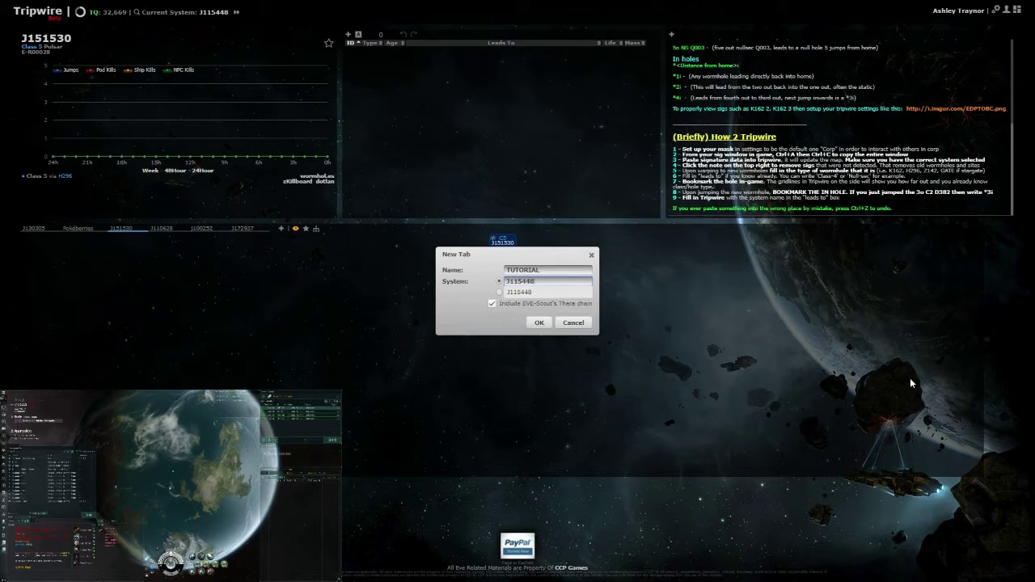
click(445, 311)
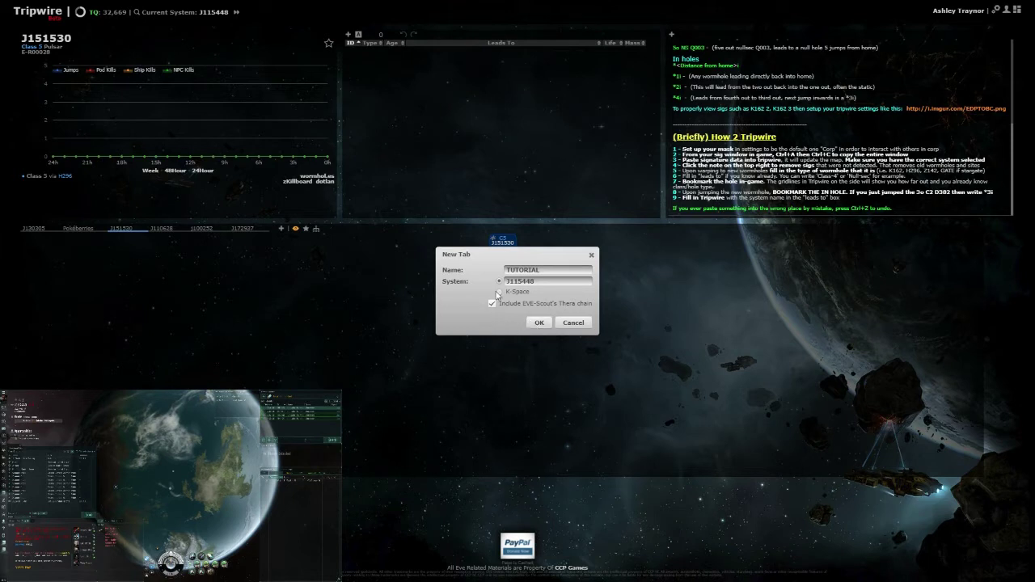
click(539, 324)
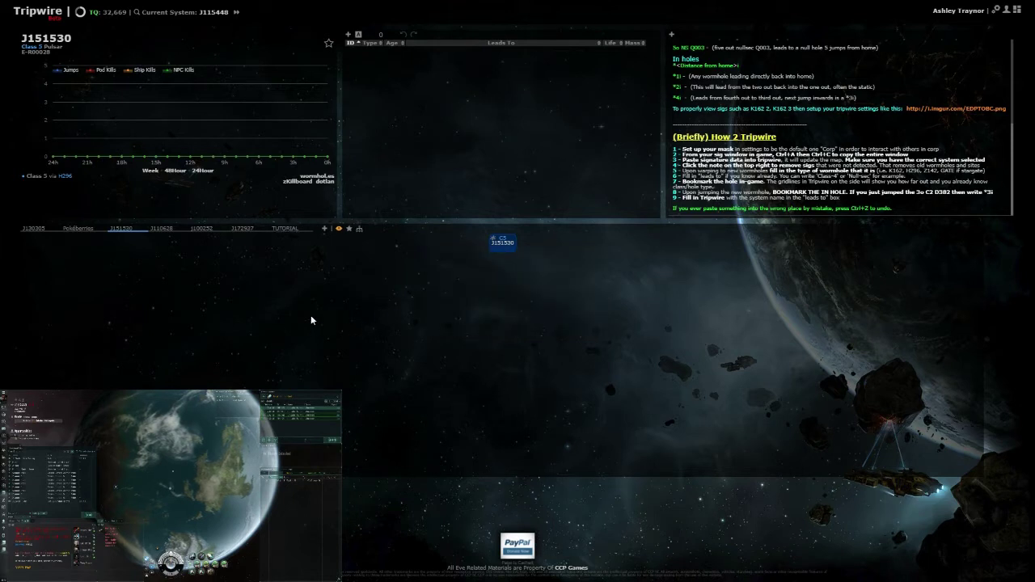
click(284, 230)
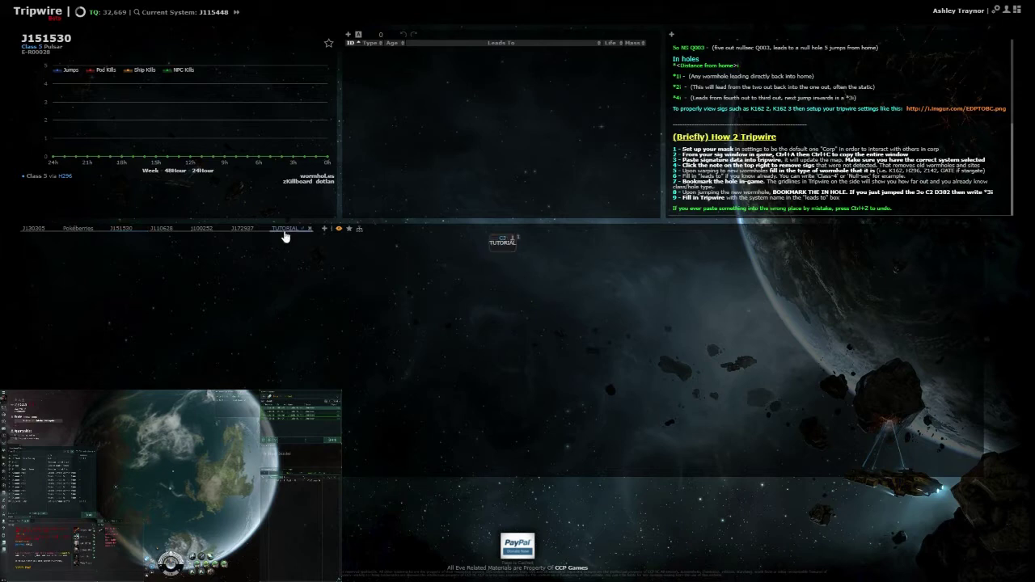
click(502, 244)
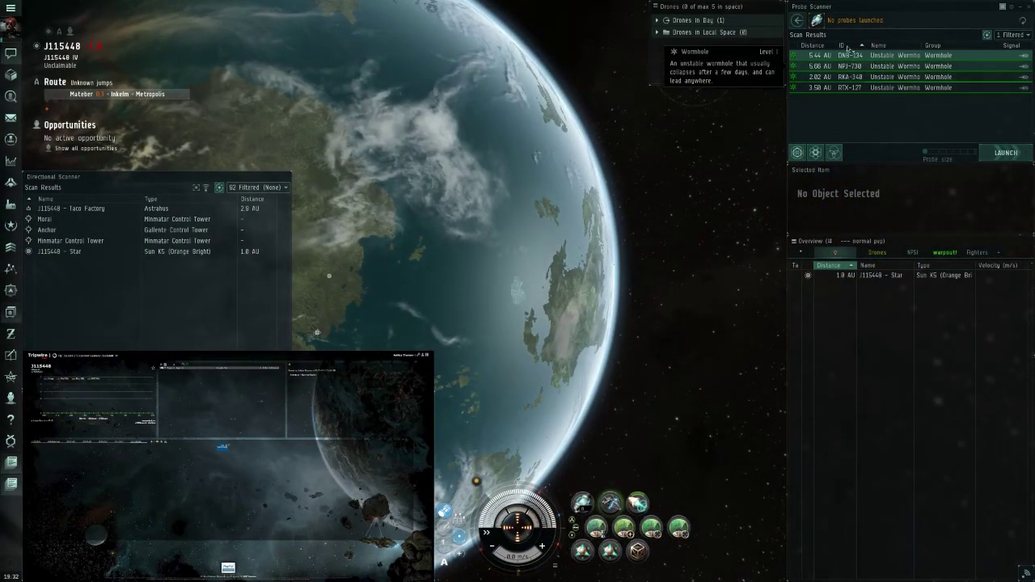
Step: Copy all four wormhole results from EVE Online's probe scanner and paste them into Tripwire's signature list for J115448
drag(636, 224, 793, 137)
mouse_move(867, 77)
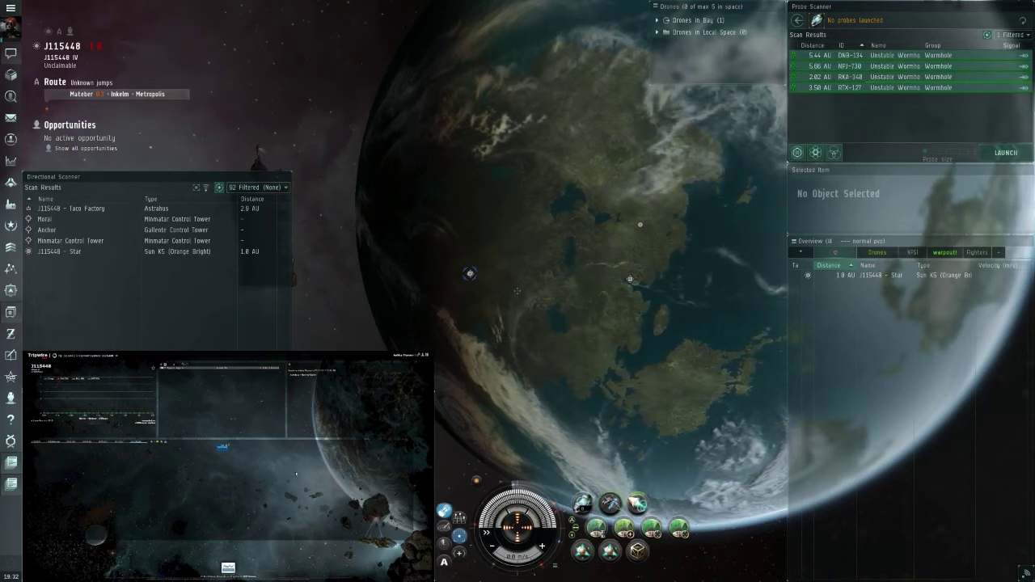
key(ctrl+v)
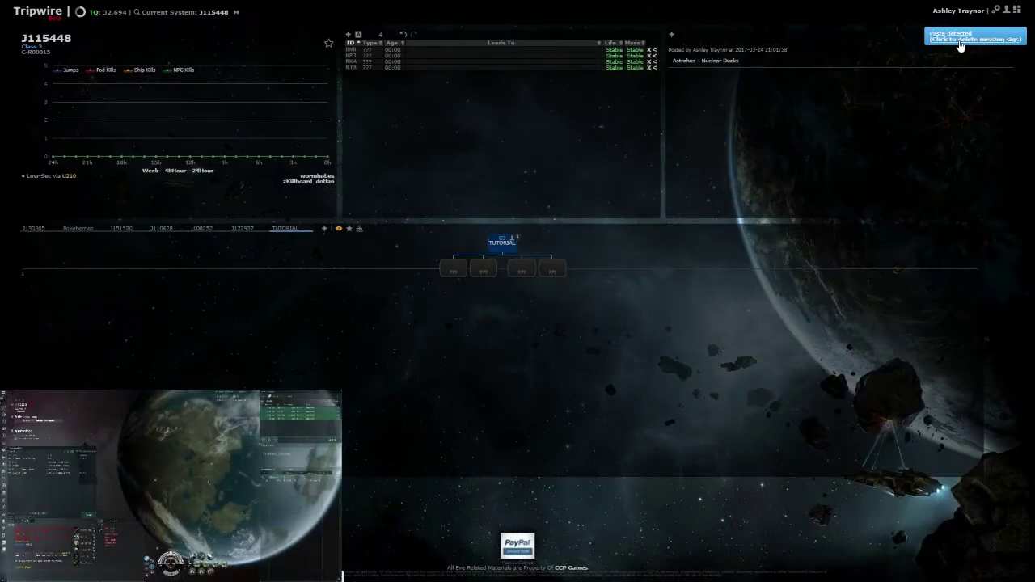
click(999, 46)
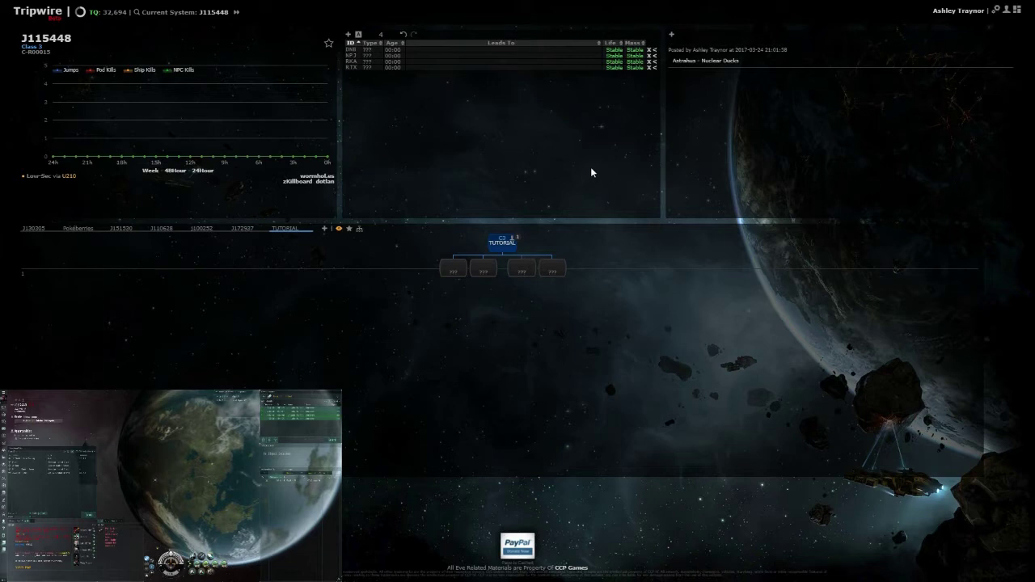
key(ctrl+v)
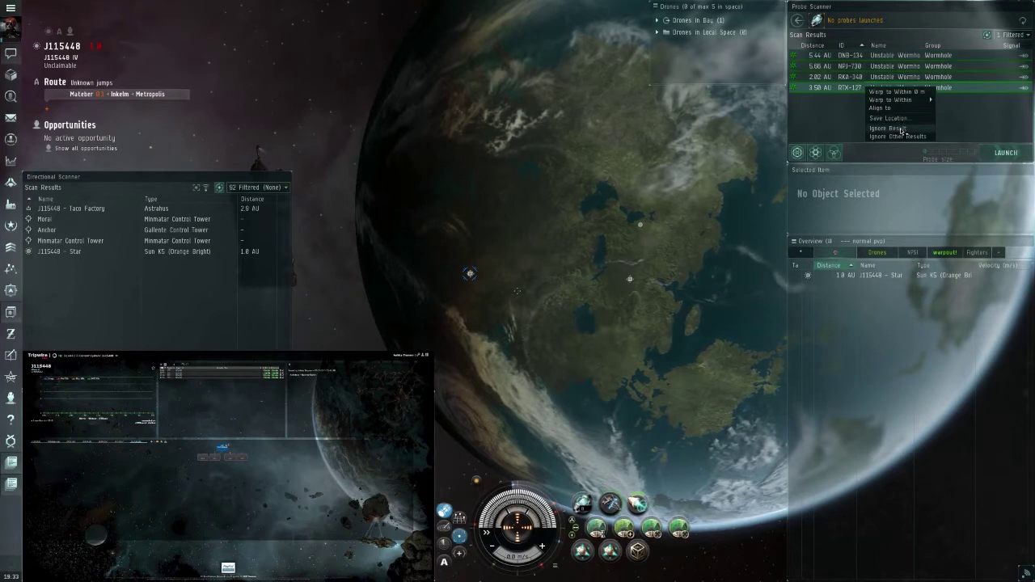
Step: Switch to EVE Online and ignore the RTX-127 and RKA-340 wormholes in the probe scan results
click(889, 128)
right_click(888, 79)
click(908, 120)
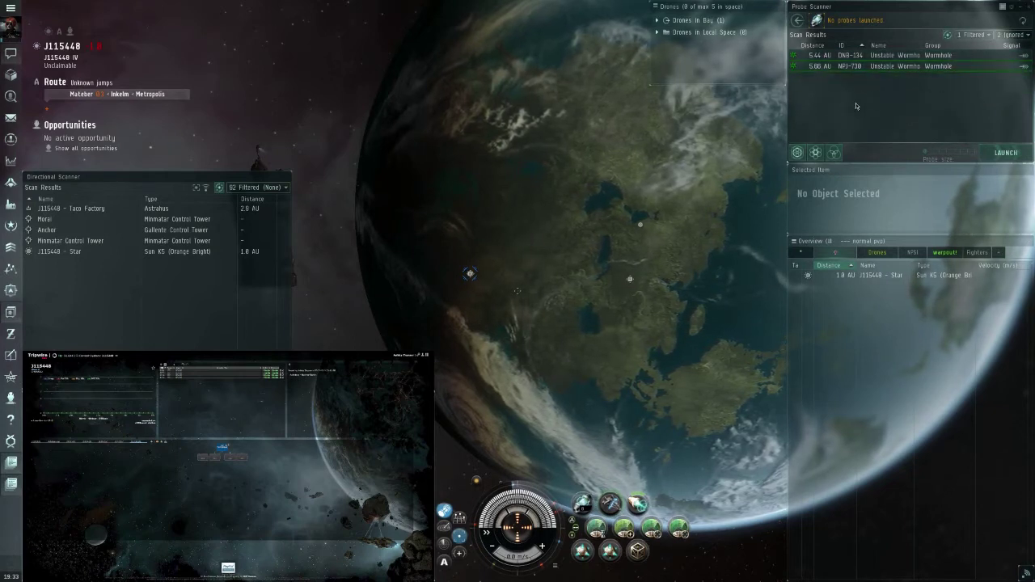
Step: Paste the two remaining probe scan results into Tripwire and delete the missing signatures
drag(703, 208, 768, 161)
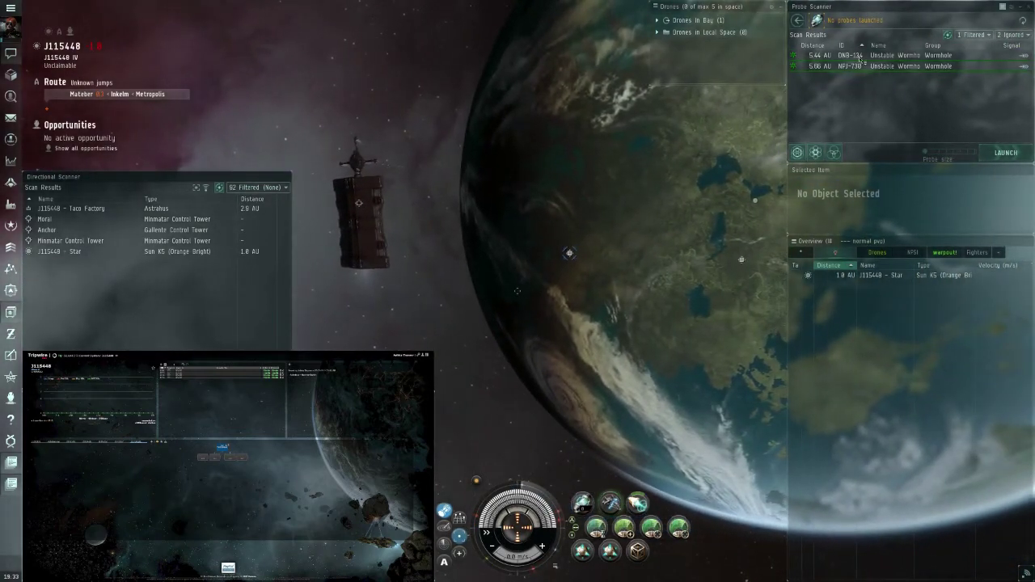
drag(608, 177, 617, 183)
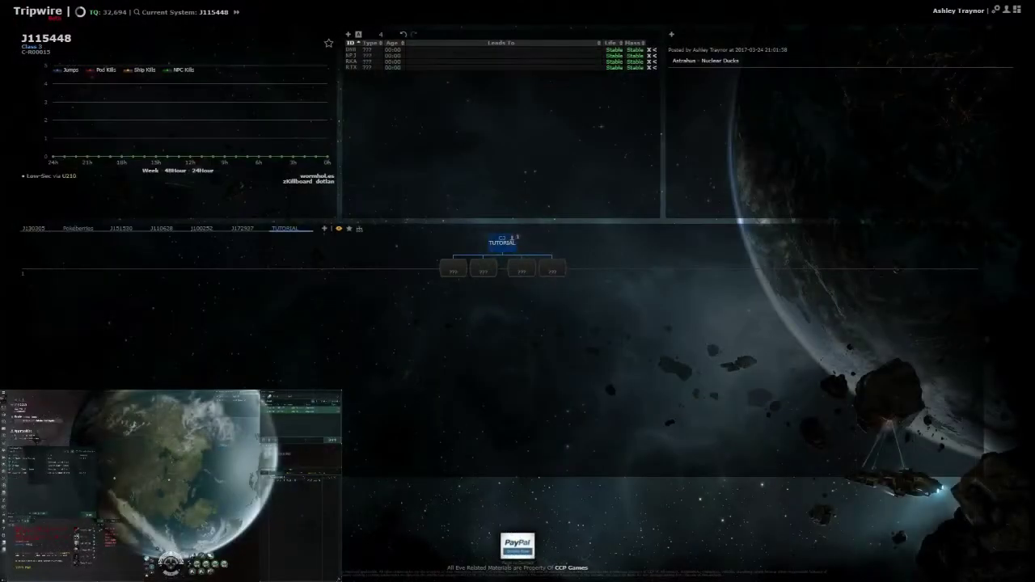
key(ctrl+v)
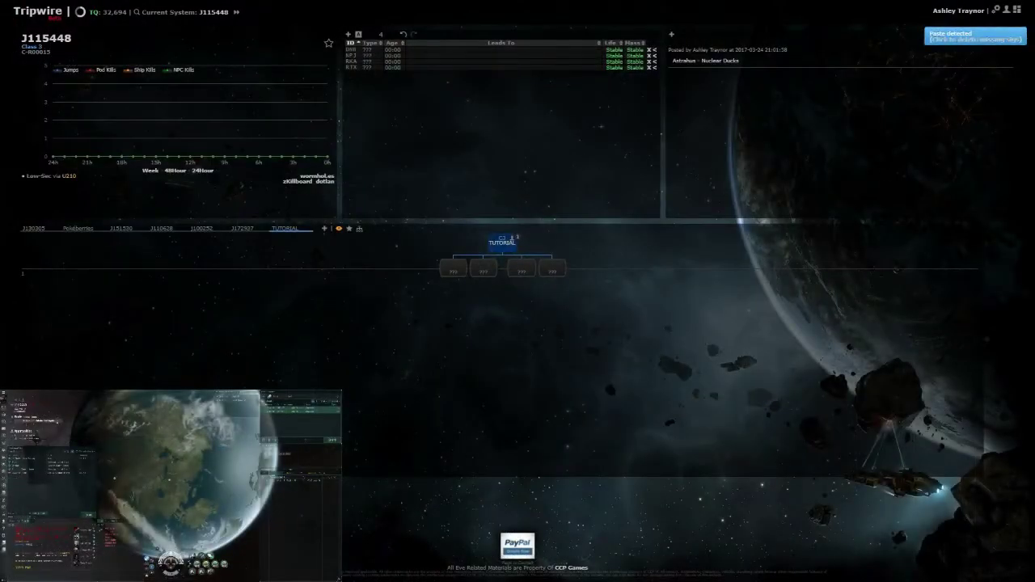
click(954, 43)
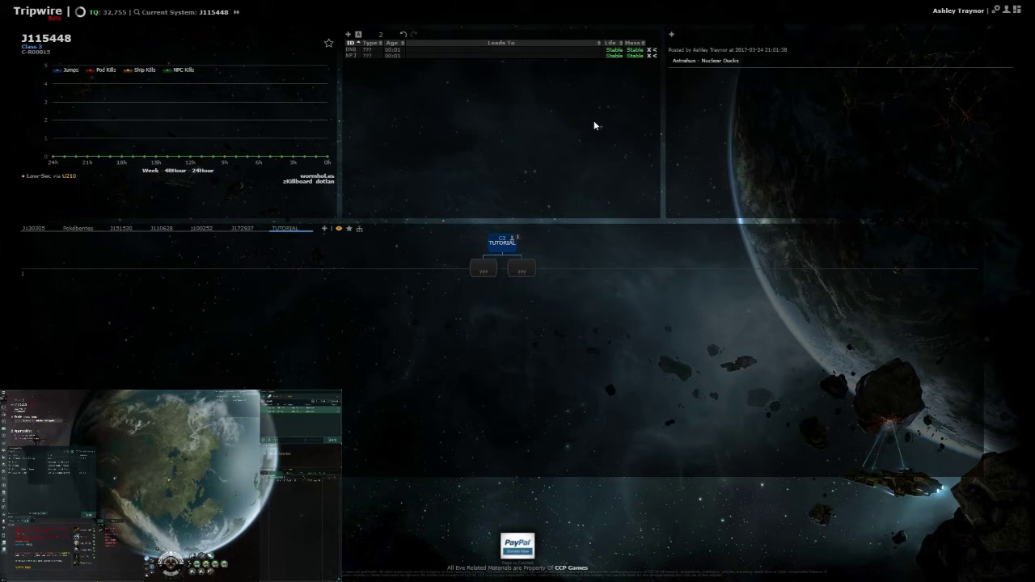
Step: Undo the deletion of the missing signatures, and open the NPJ signature's editor and close it without changes
key(ctrl+z)
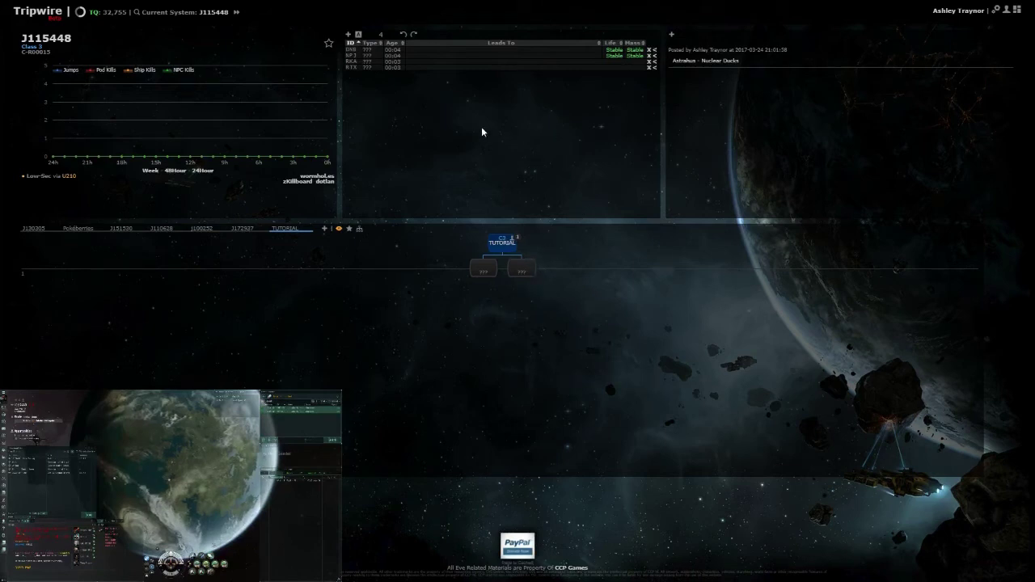
double_click(475, 54)
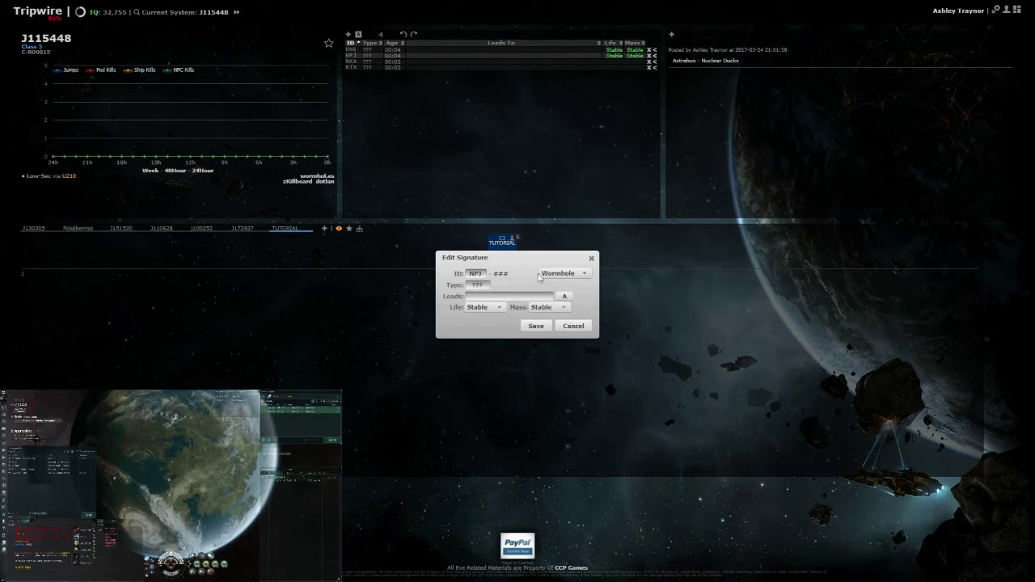
click(591, 259)
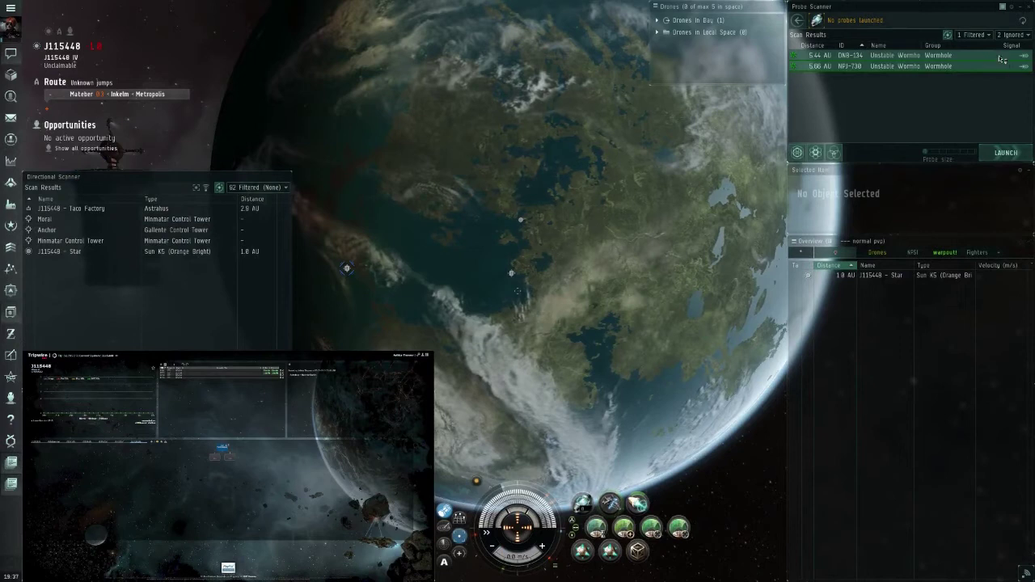
Step: Clear all ignored results in EVE Online's probe scanner and update Tripwire's signature list with the full scan results
click(972, 35)
click(1009, 34)
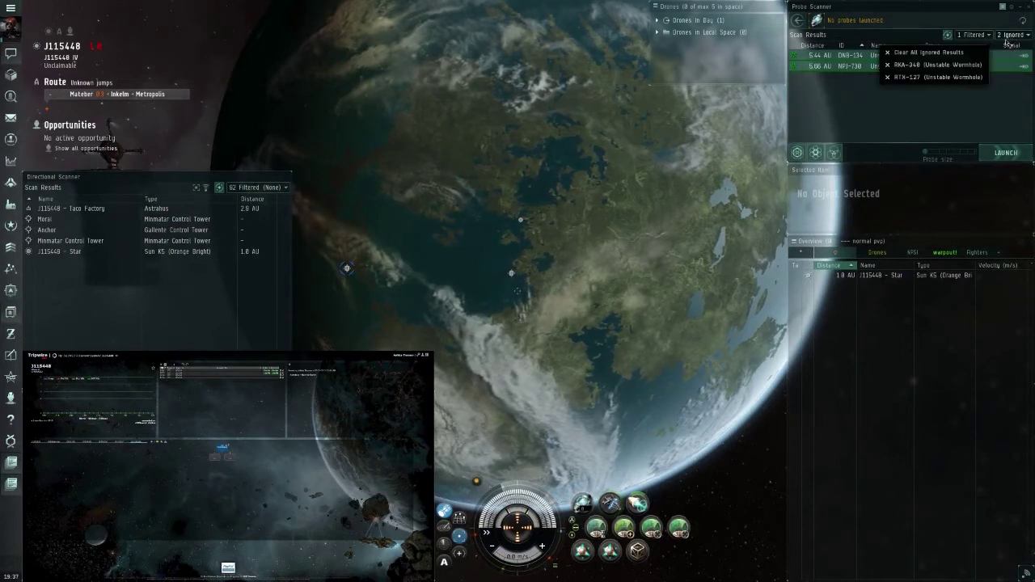
click(928, 53)
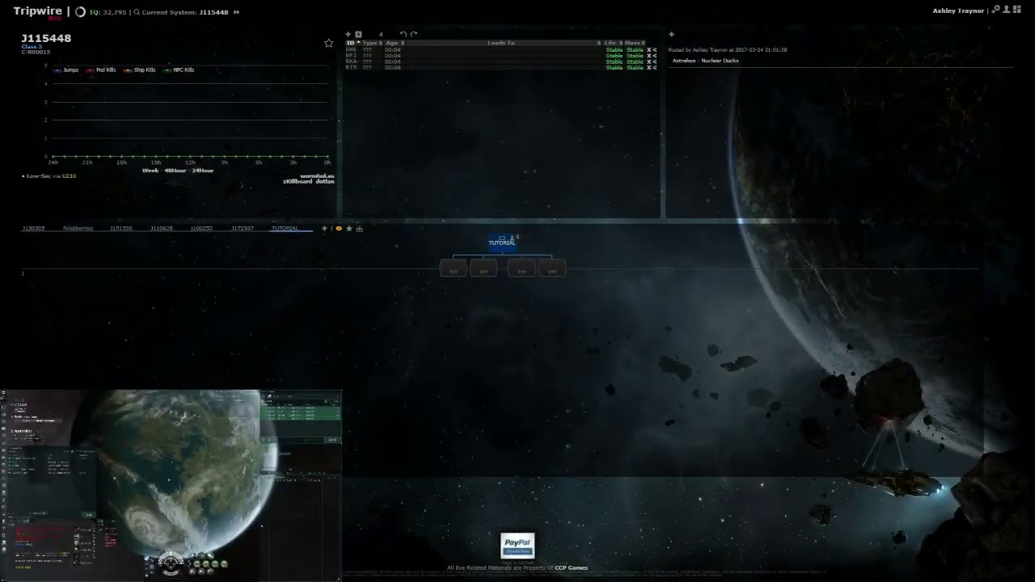
click(357, 43)
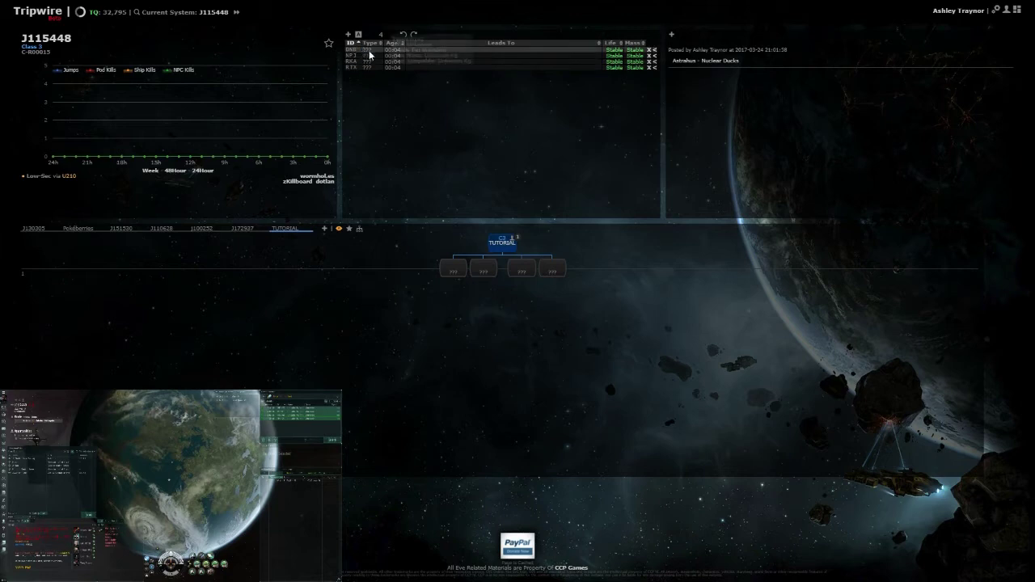
mouse_move(369, 63)
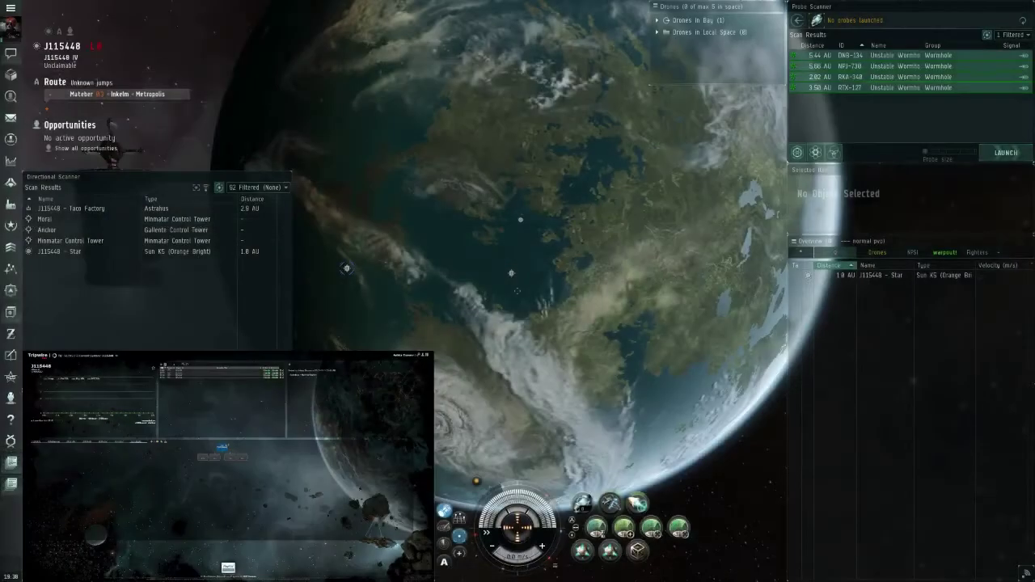
Step: Switch to EVE Online, warp to the DNB-134 wormhole and look at Wormhole K162
click(853, 87)
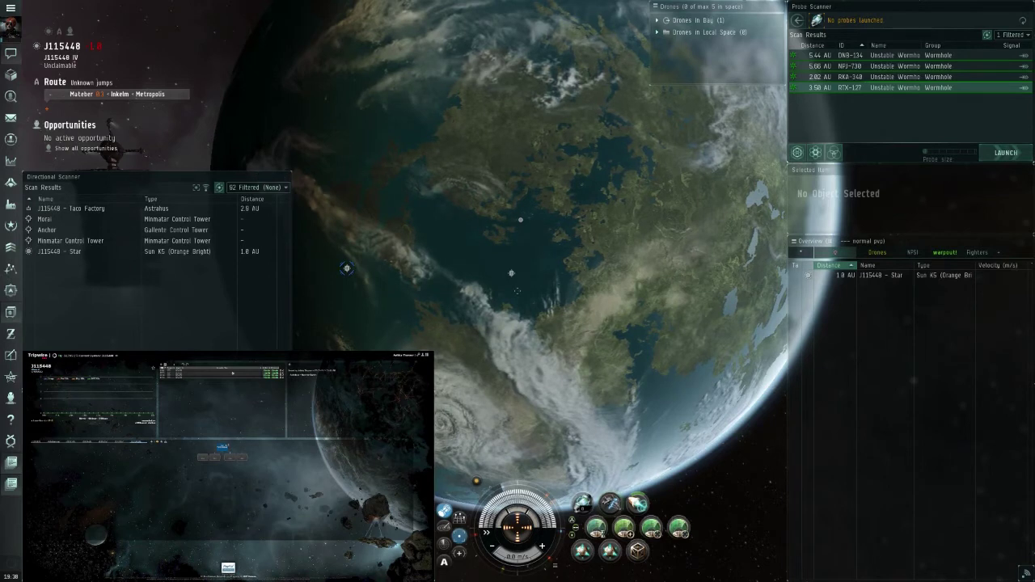
right_click(854, 55)
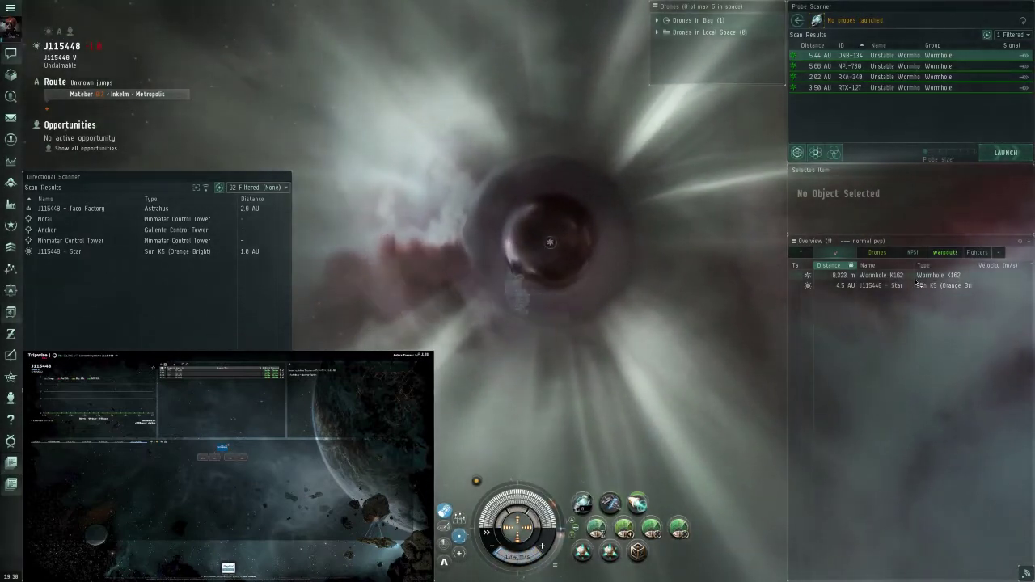
click(919, 276)
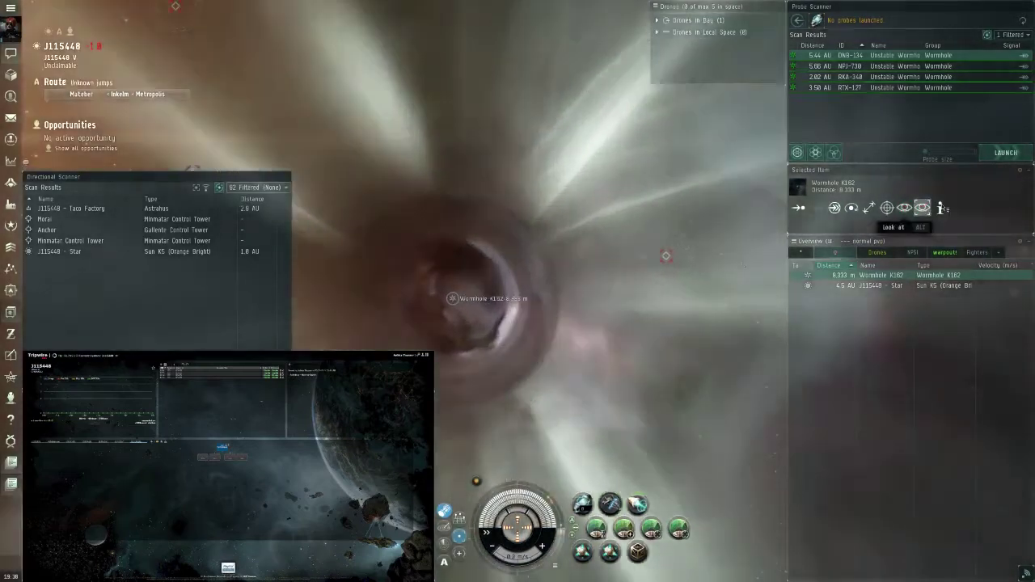
Step: Switch to Tripwire and save the DNB signature with its wormhole type set to K162
drag(761, 295, 291, 133)
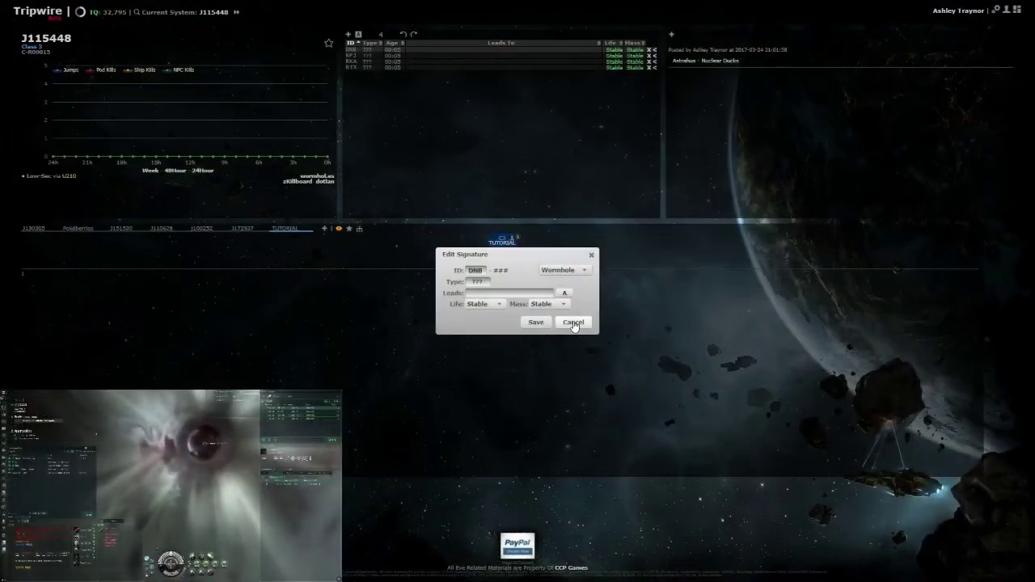
click(574, 326)
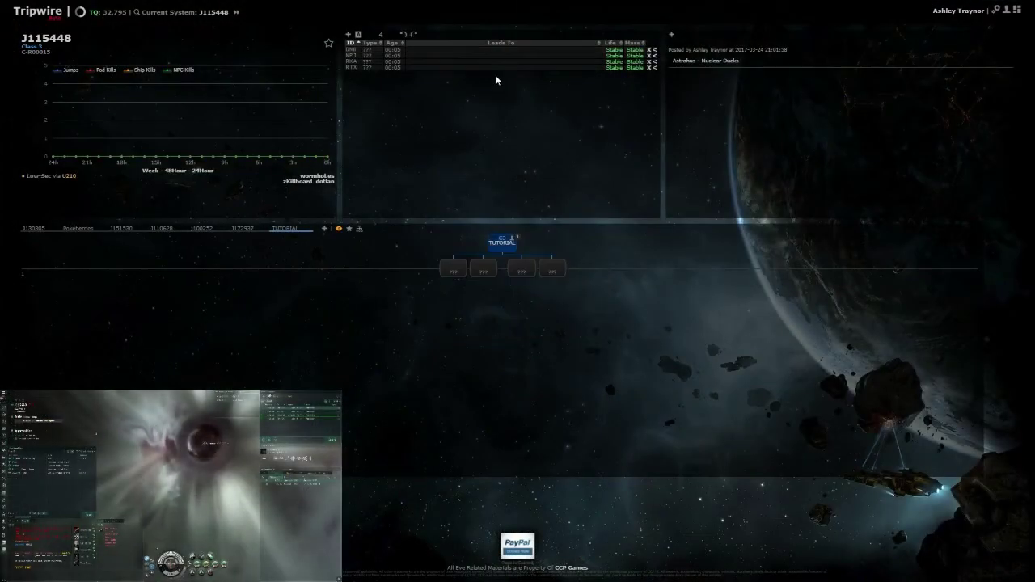
double_click(490, 49)
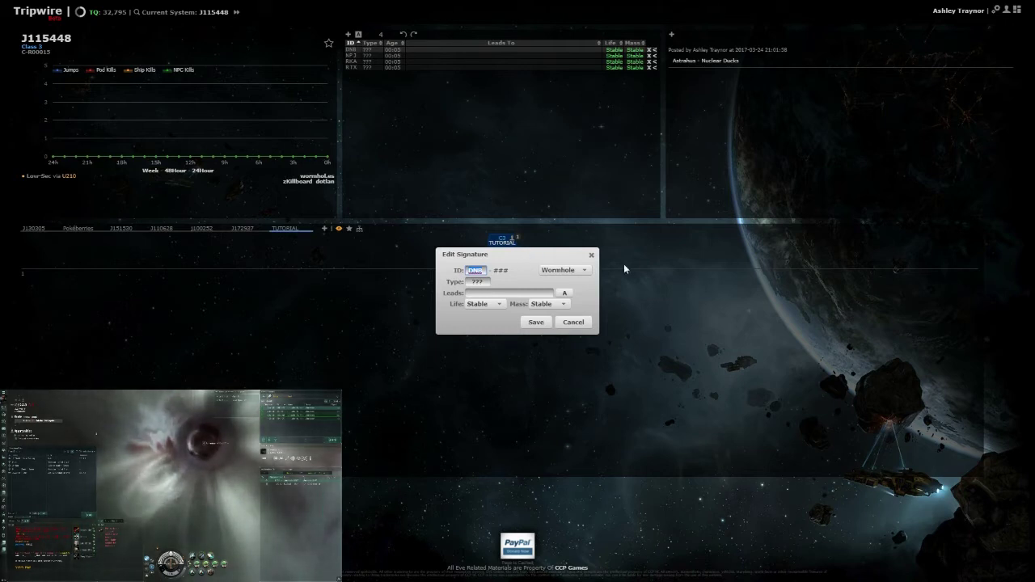
key(Tab)
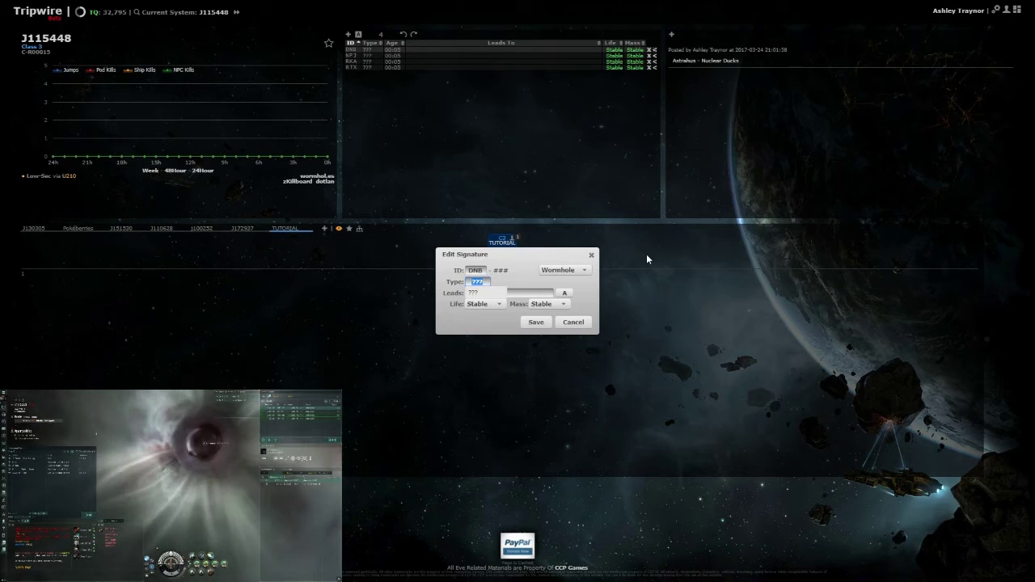
text(K162)
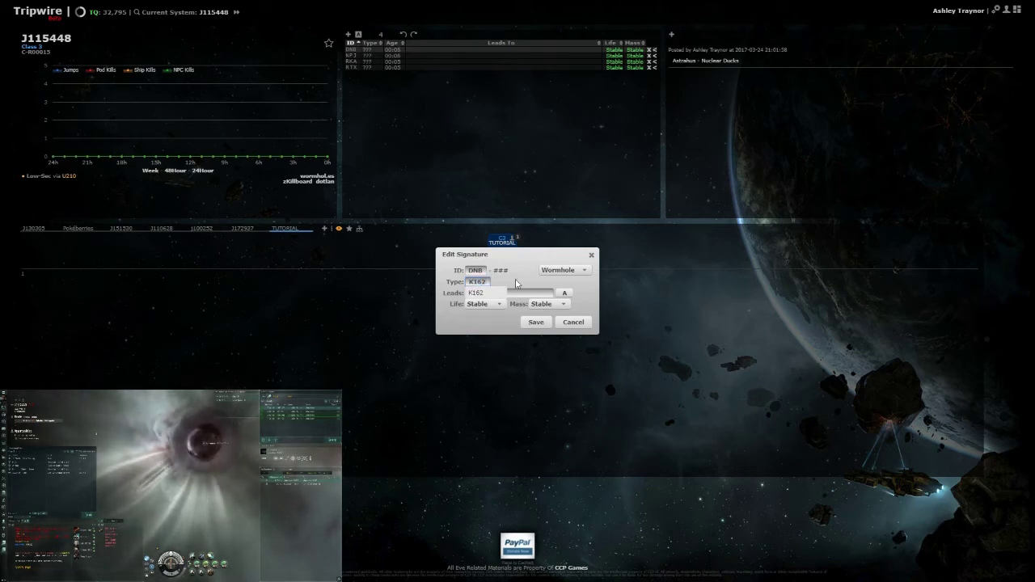
key(Tab)
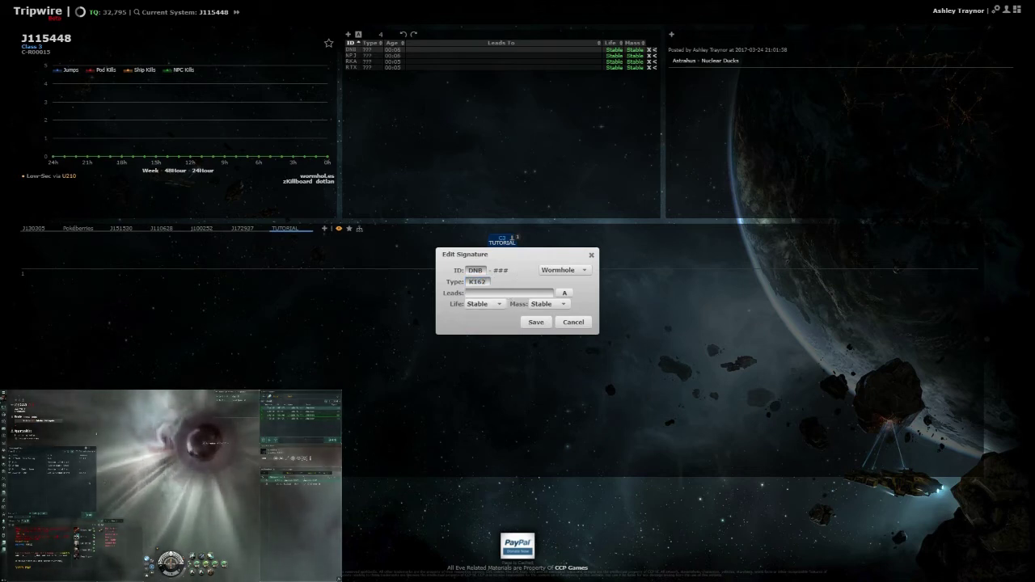
click(535, 322)
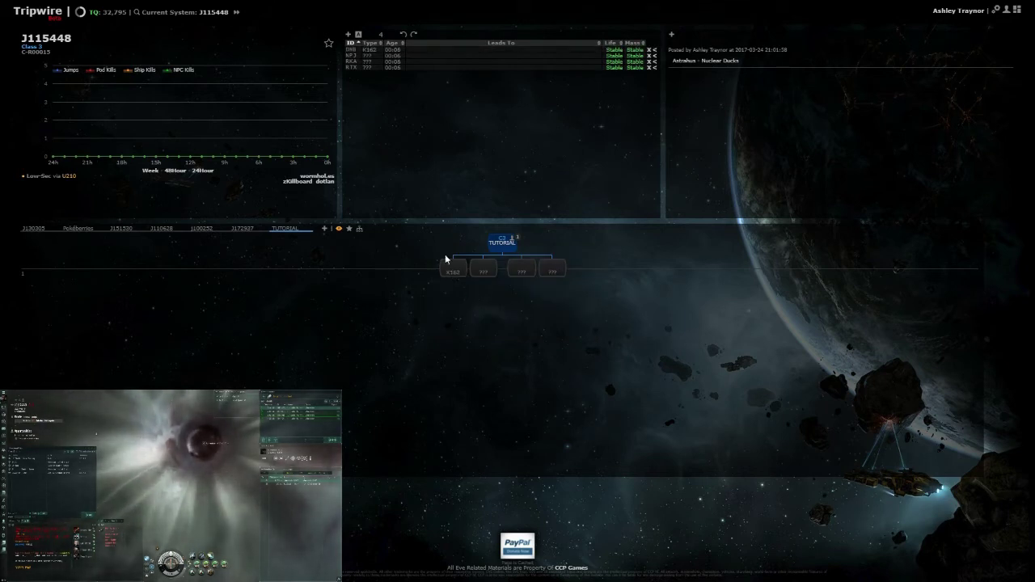
Step: Set the DNB signature's destination to Class-2 and save it
double_click(538, 50)
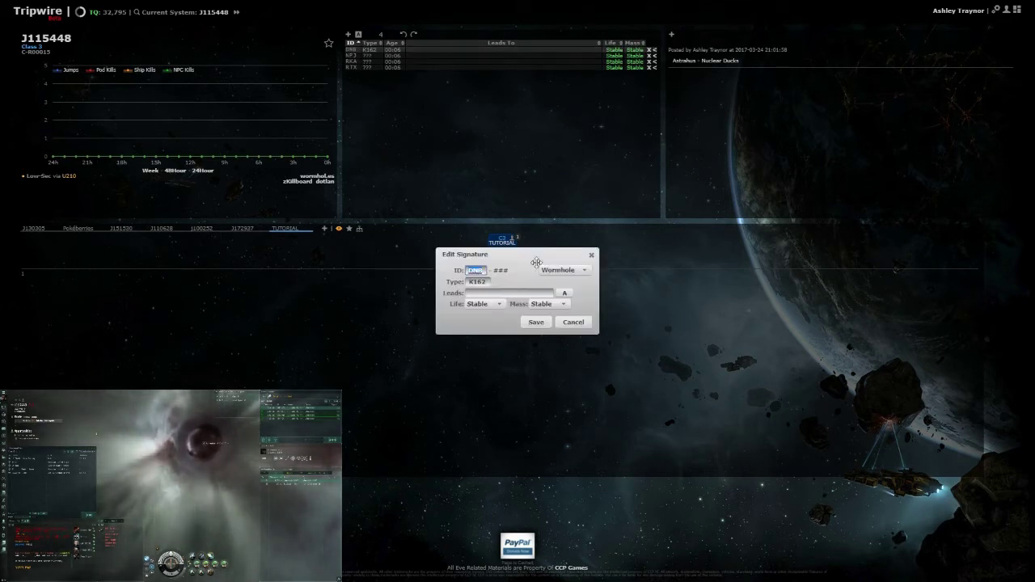
click(529, 291)
text(C)
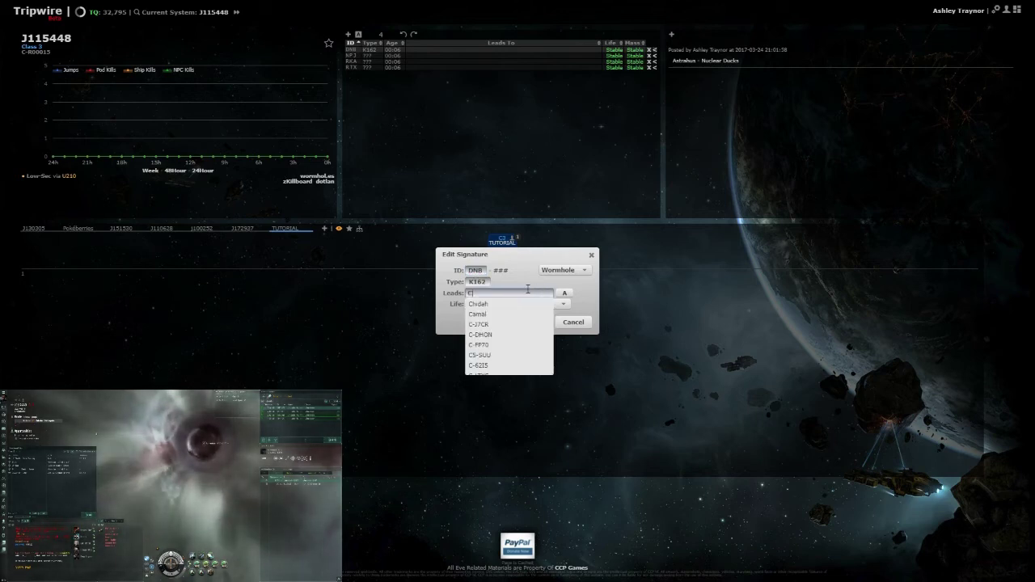
text(lass-)
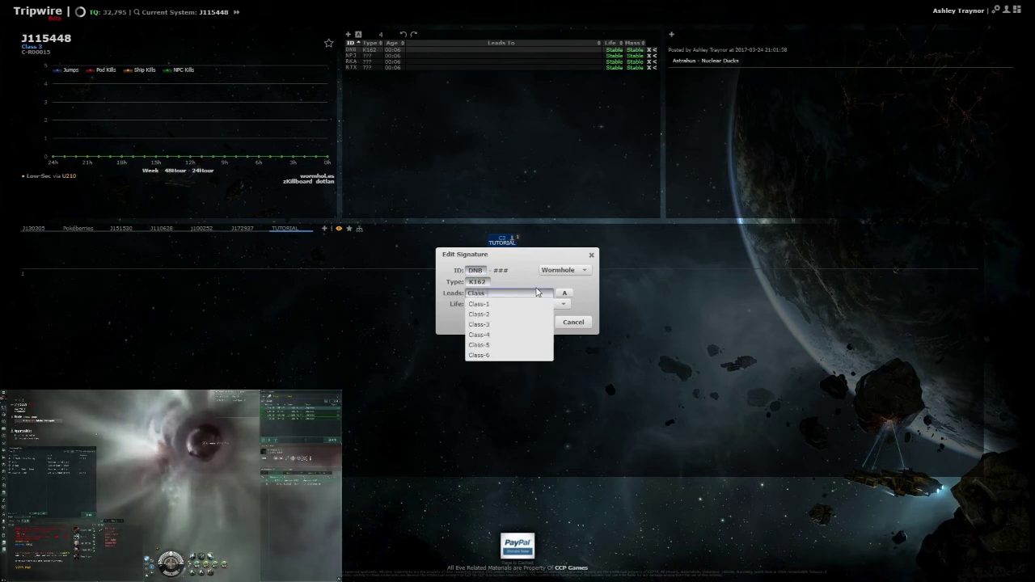
click(527, 314)
click(532, 322)
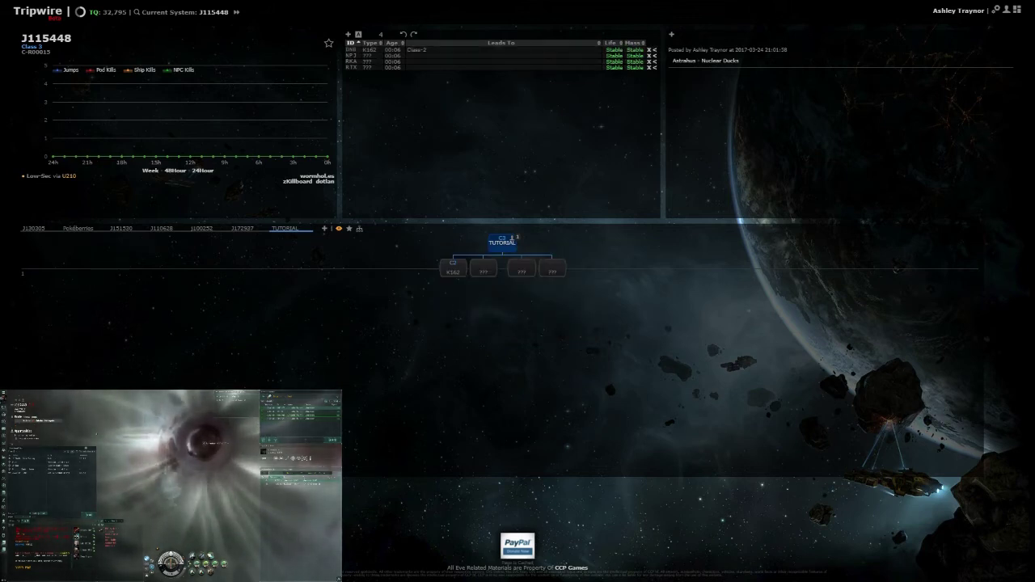
Step: Change the DNB signature's destination to Low-Sec and save it
double_click(509, 50)
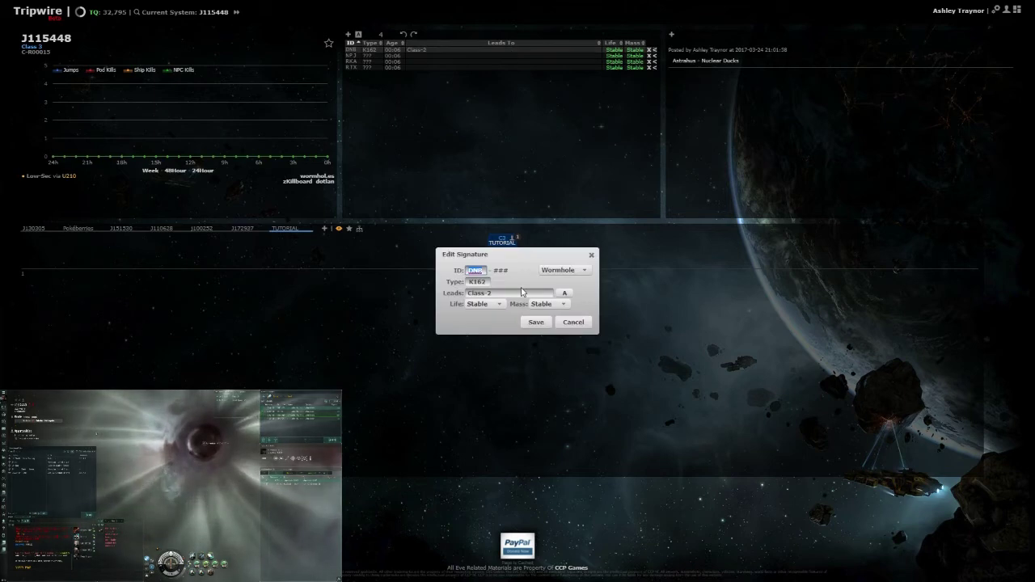
text(LO)
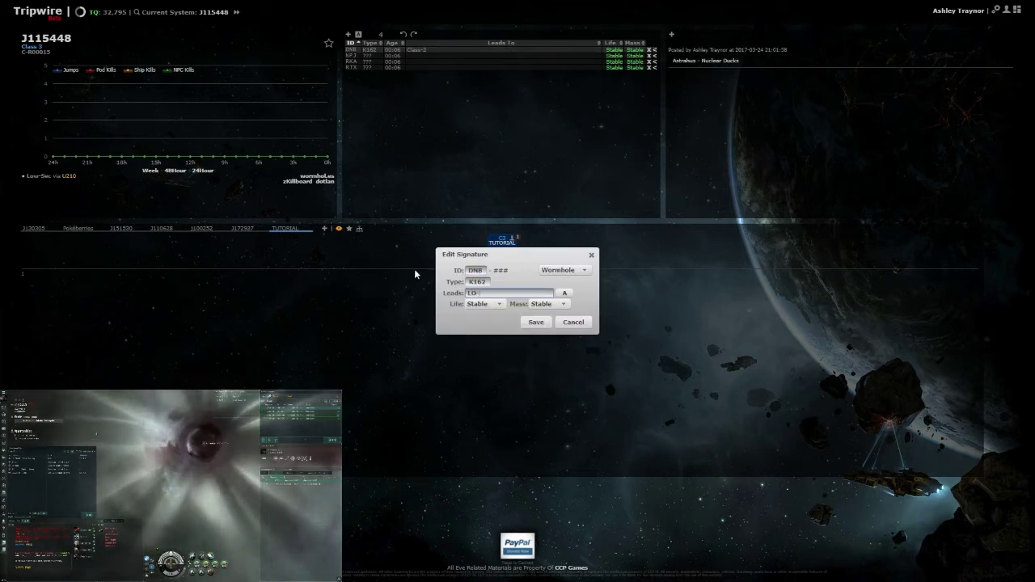
text( sec)
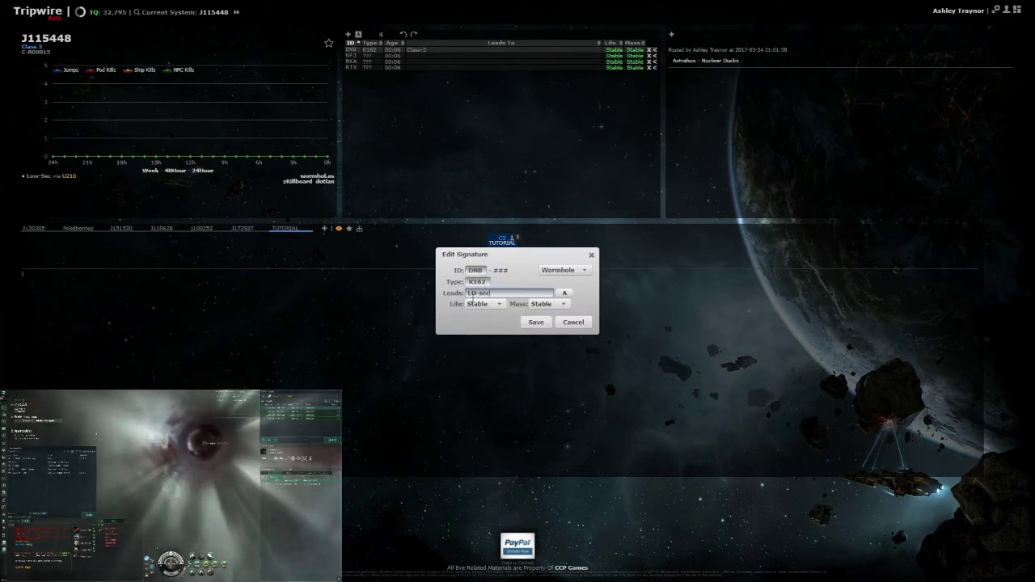
click(535, 321)
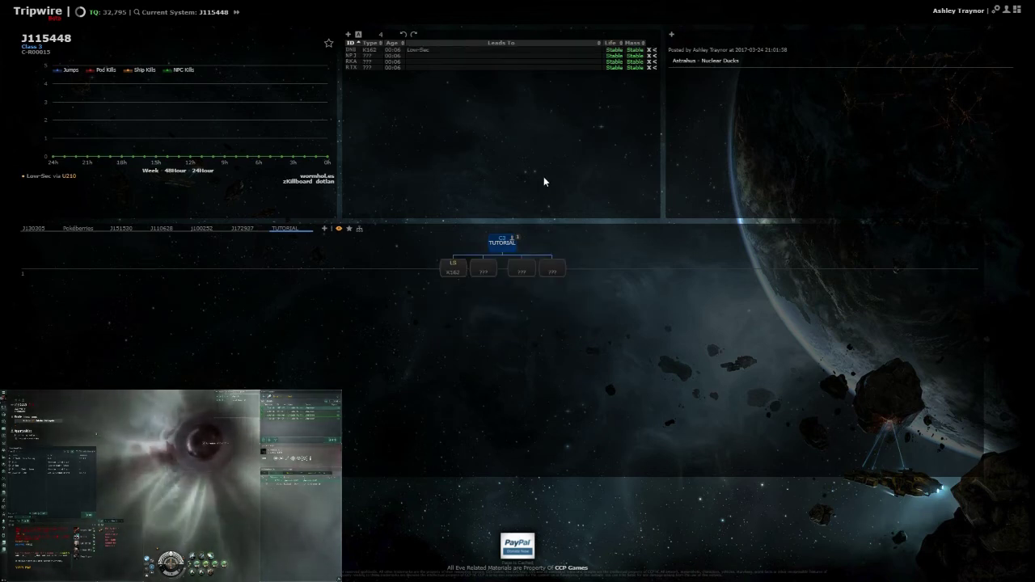
Step: Set the DNB signature's destination back to Class-2 and save the signature
double_click(493, 50)
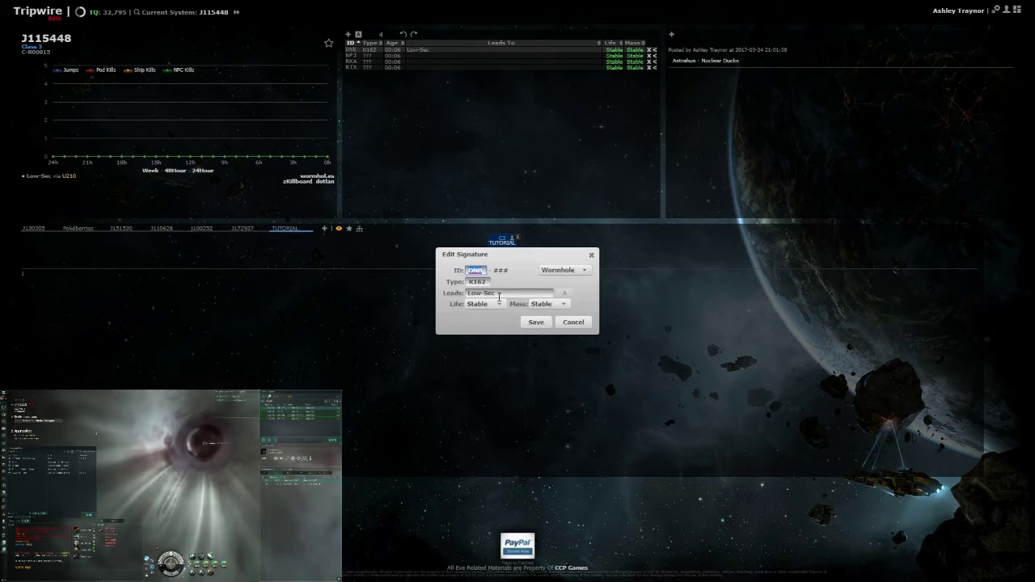
click(499, 292)
text(Cla)
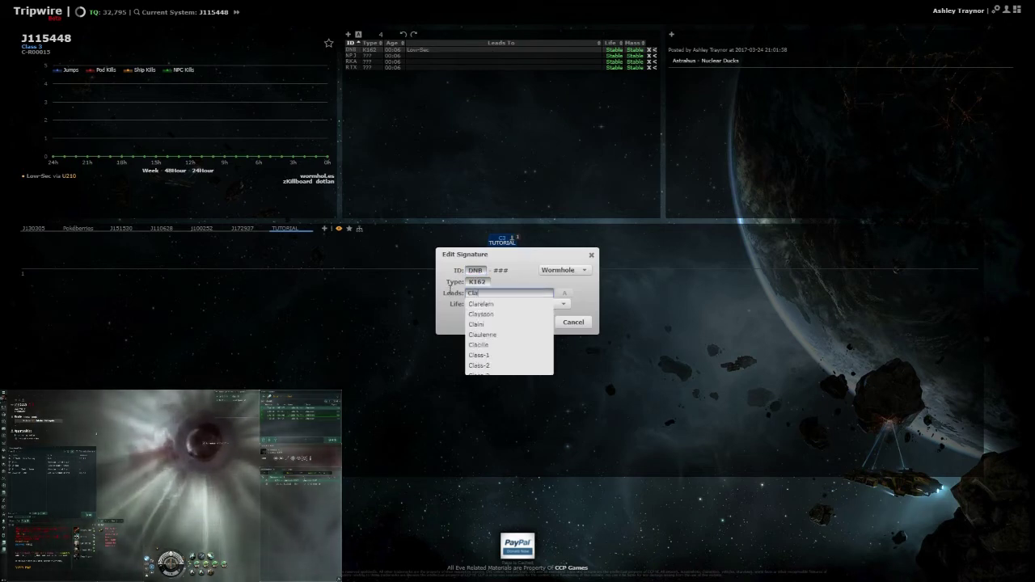
text(ss-2)
key(Return)
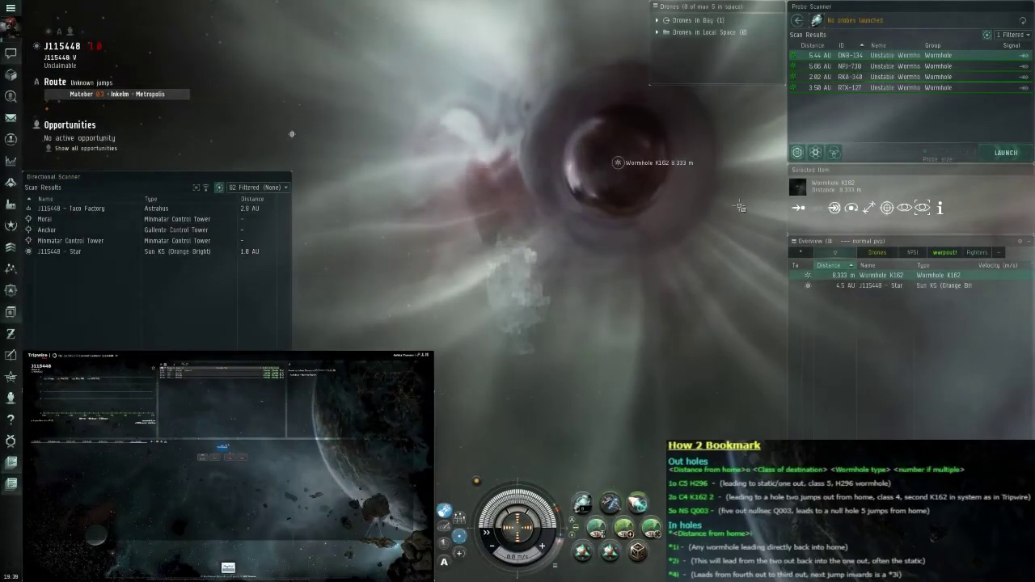
Step: Switch to EVE Online, bookmark Wormhole K162 as "1o C2 K162" in the PERSONAL Wormholes folder, and check the saved location
drag(739, 207, 630, 209)
right_click(622, 207)
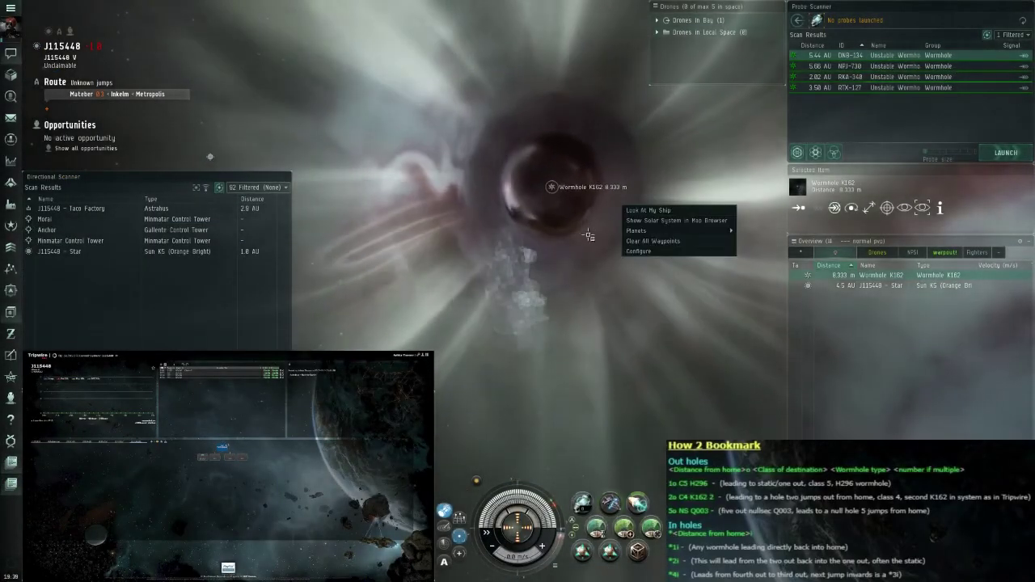
click(861, 277)
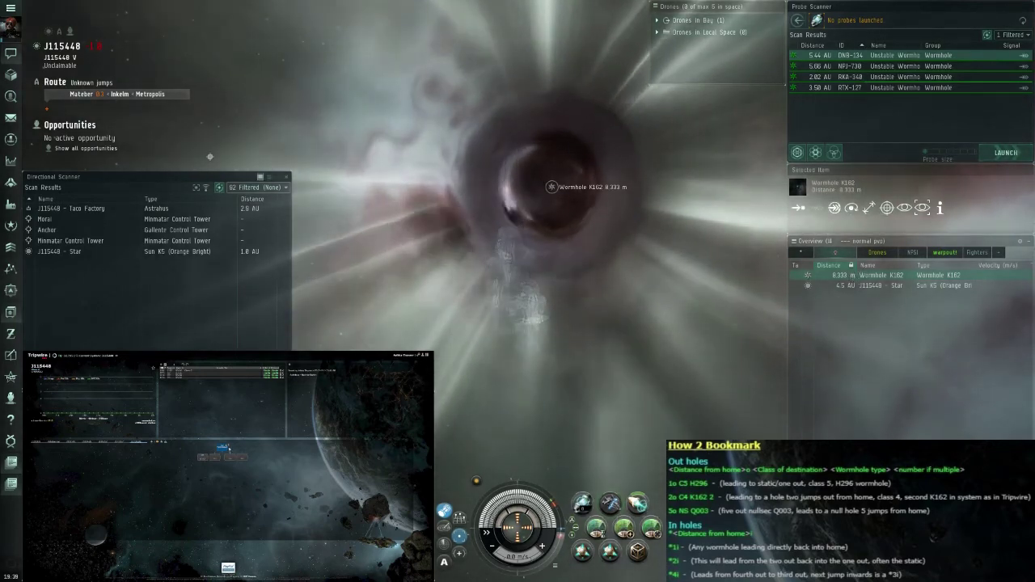
right_click(849, 275)
click(881, 346)
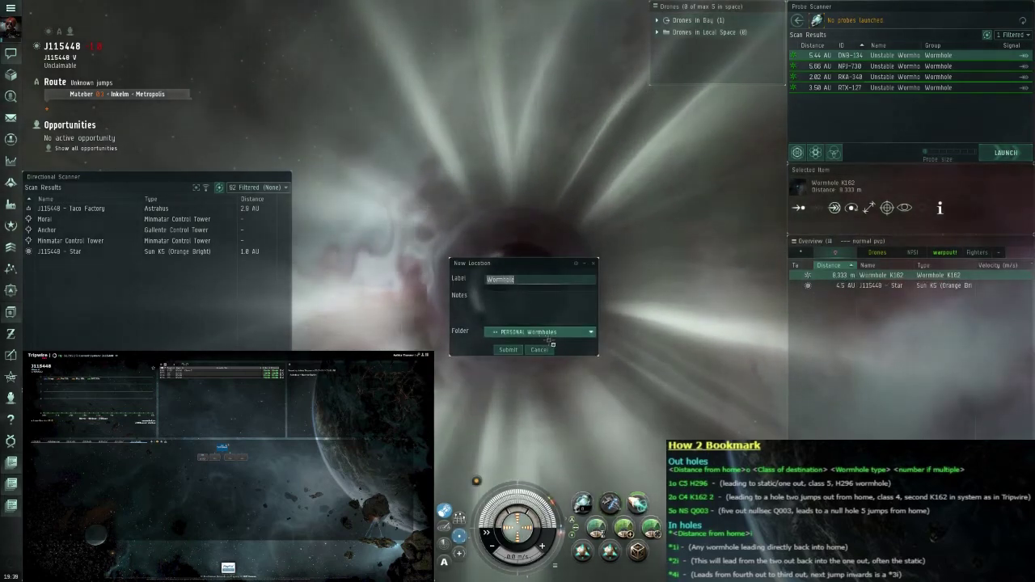
text(1o )
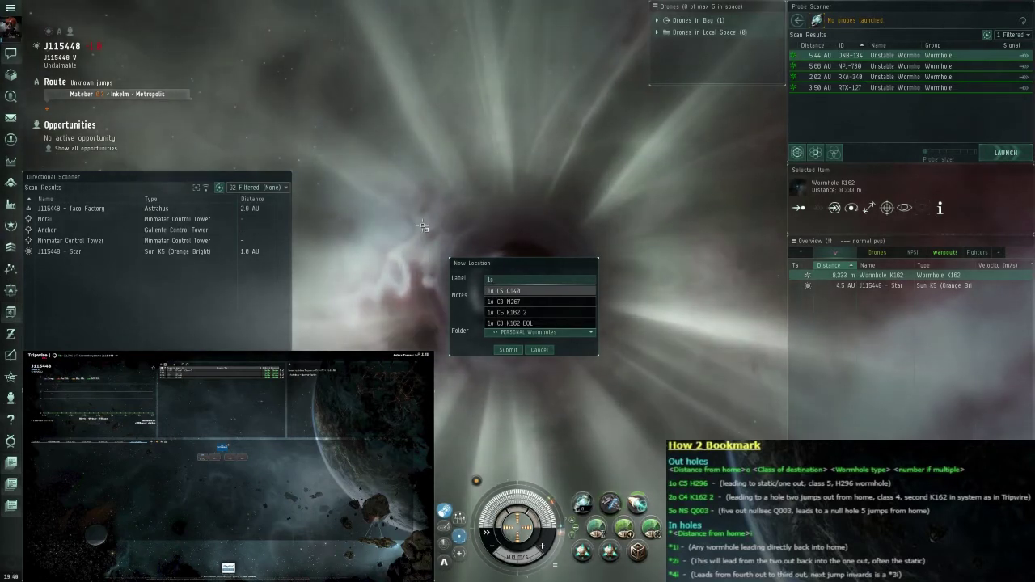
text(C2)
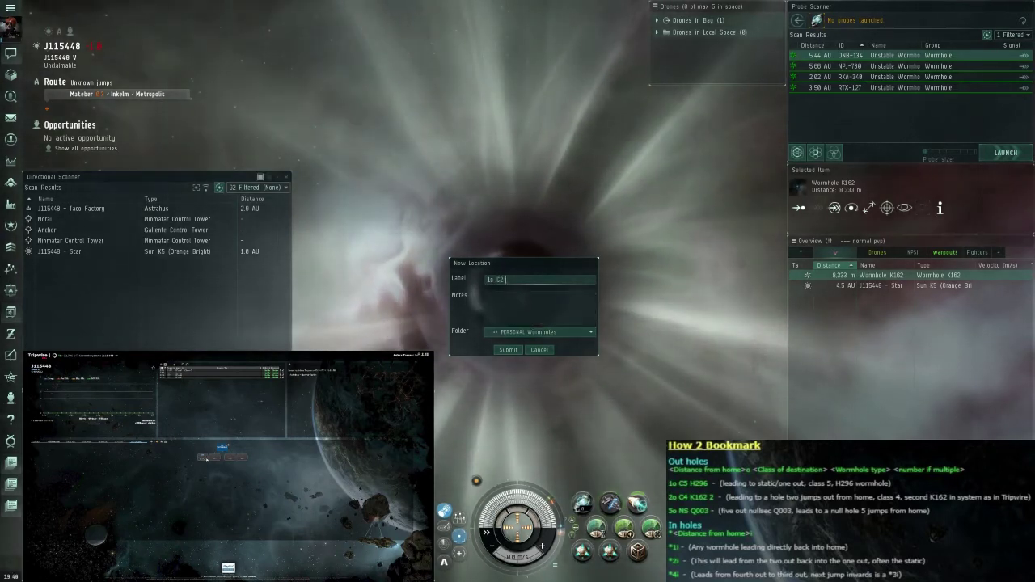
text( K162)
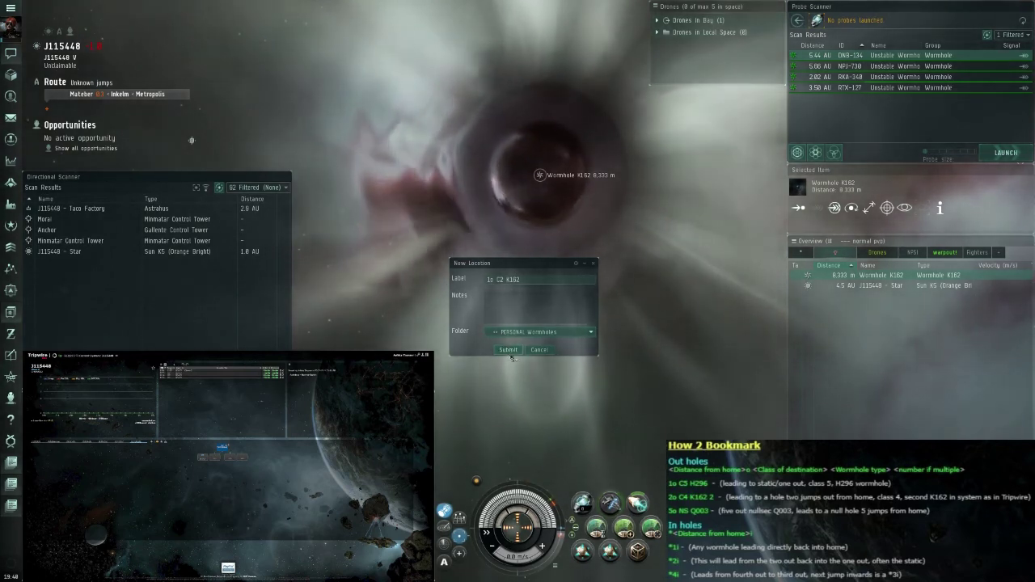
key(Return)
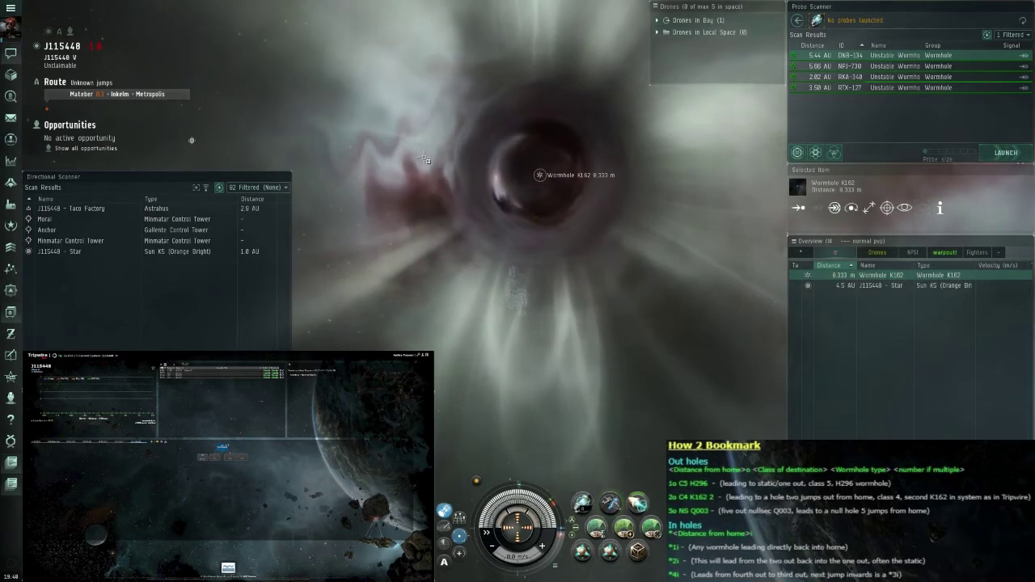
right_click(382, 134)
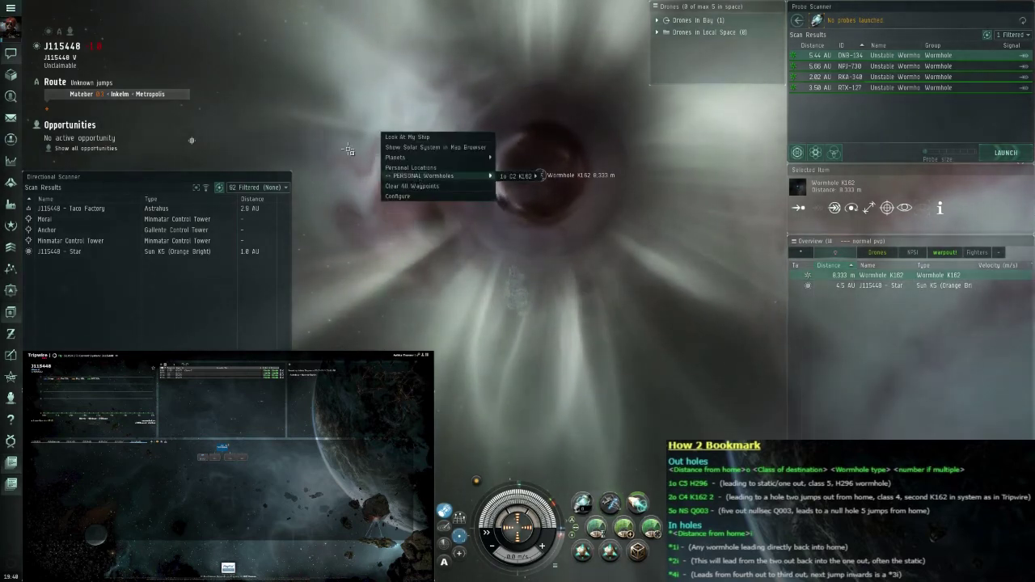
Step: Warp to the NPJ-730 wormhole and show the information for Wormhole K162 there
right_click(910, 67)
click(913, 69)
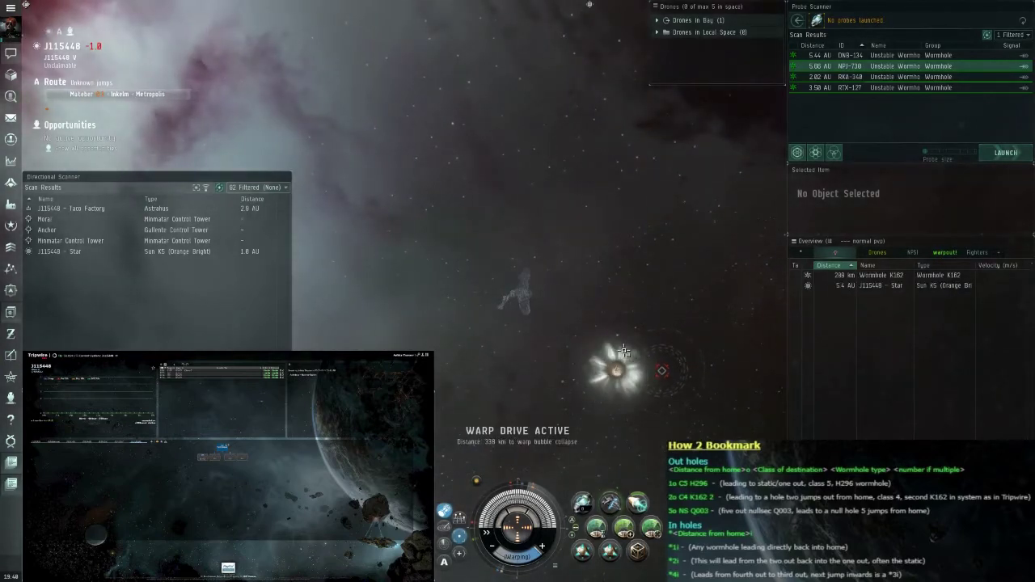
click(662, 387)
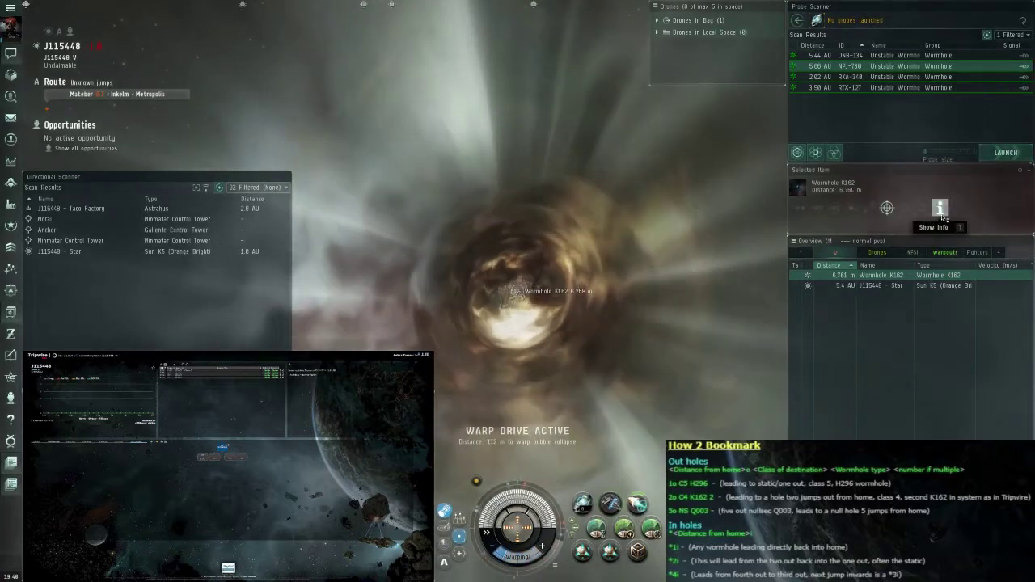
click(938, 209)
drag(649, 231, 593, 119)
click(588, 119)
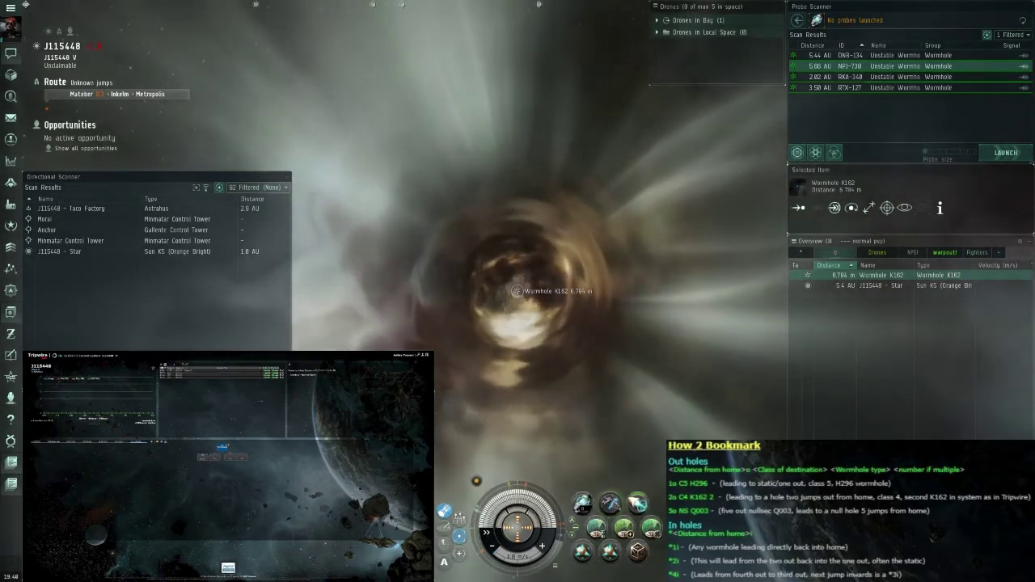
Step: Switch to Tripwire and save the NPJ signature as type K162 leading to High-Sec
key(alt+Tab)
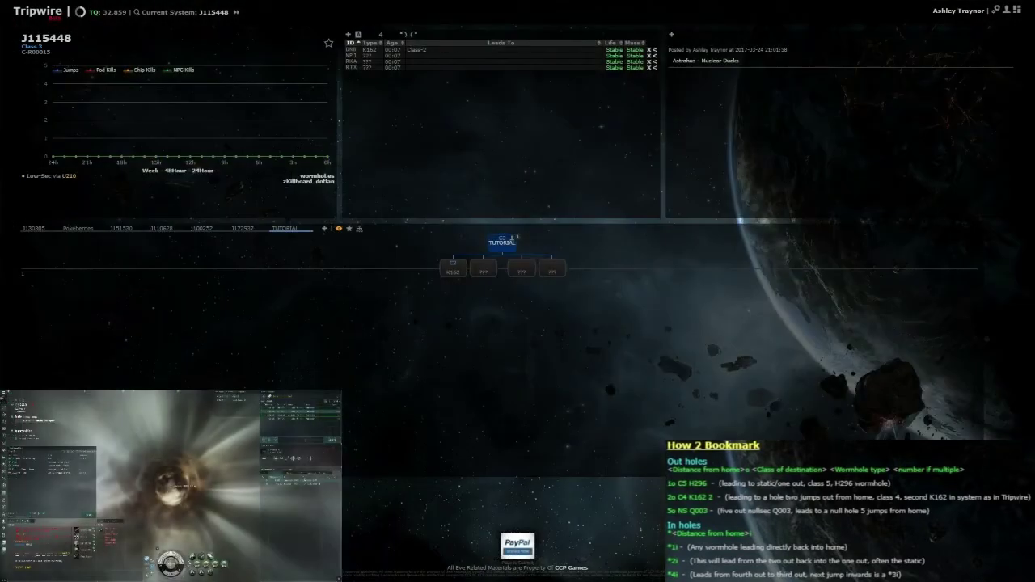
double_click(551, 55)
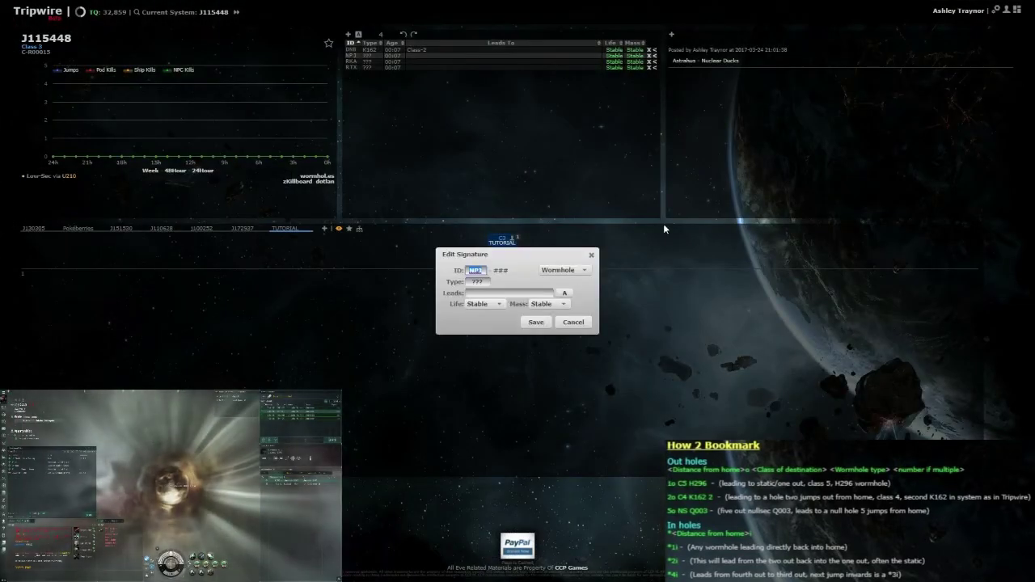
click(480, 279)
text(K1)
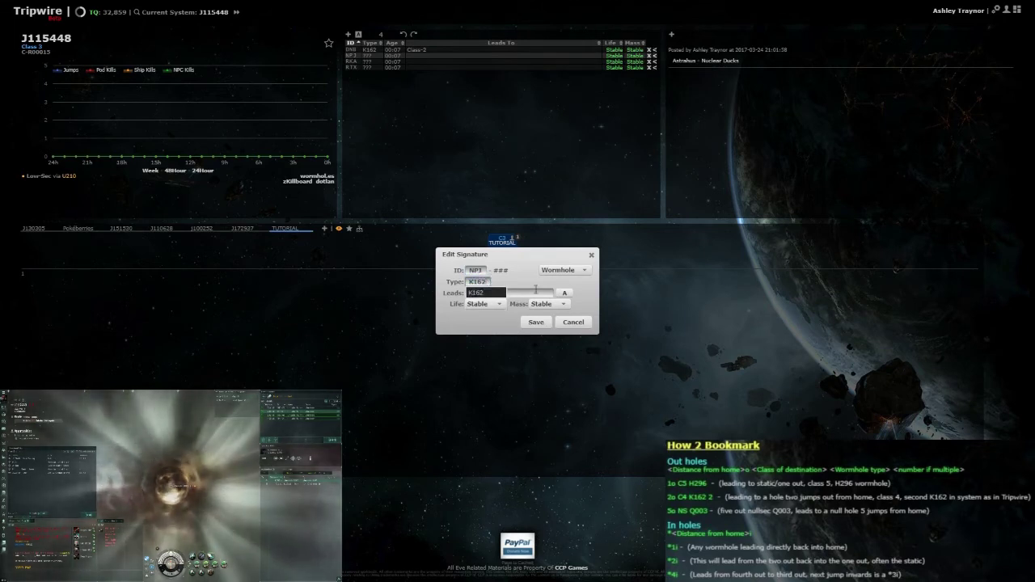
text(High)
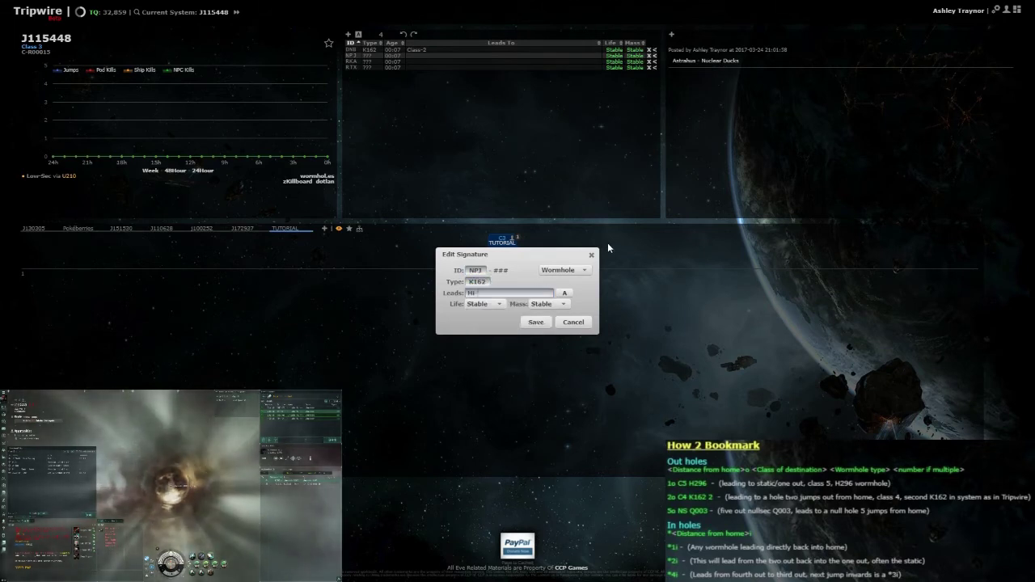
click(519, 303)
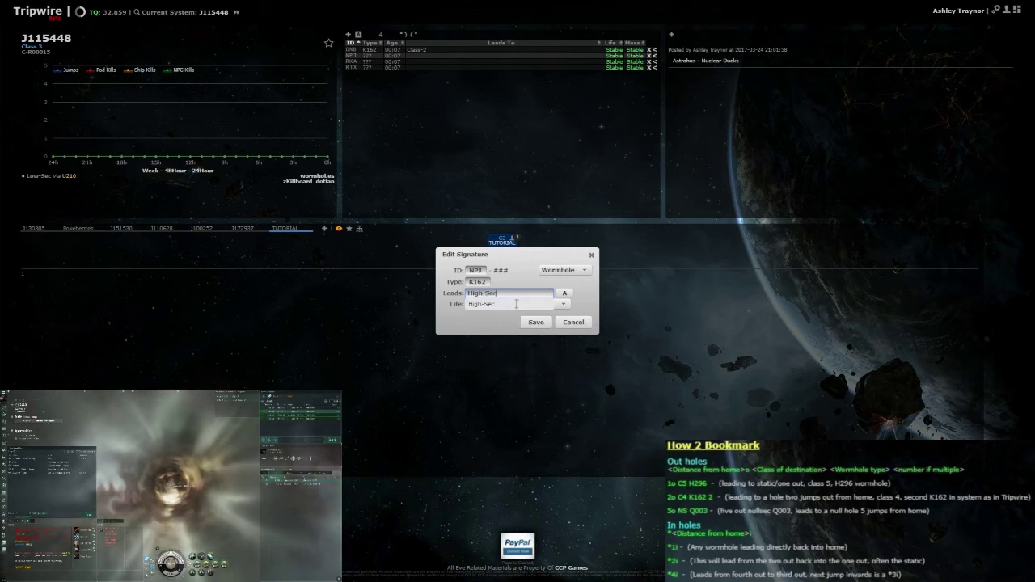
click(535, 322)
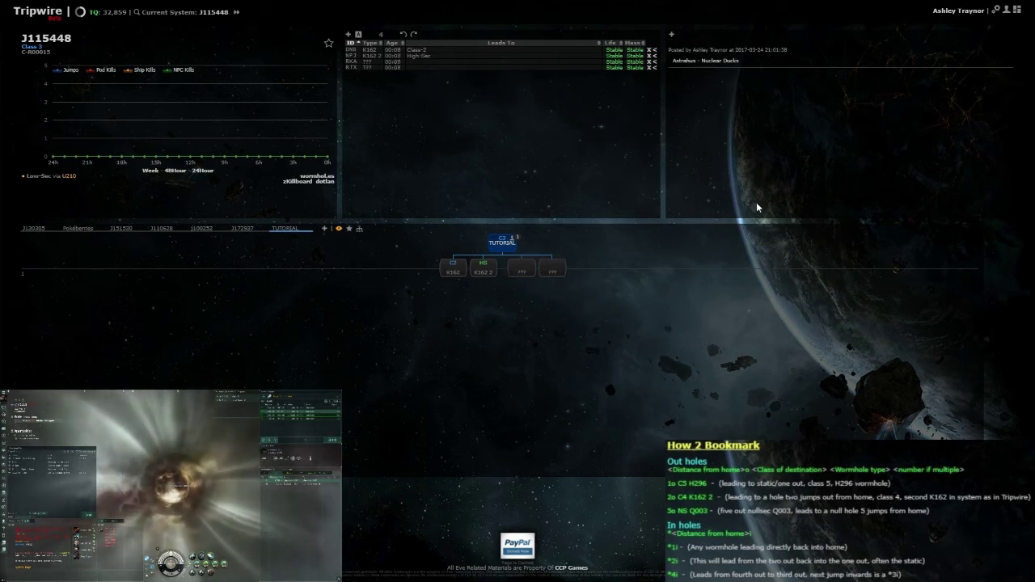
Step: Show the tracked characters, and open the settings to view the personal statistics
click(954, 11)
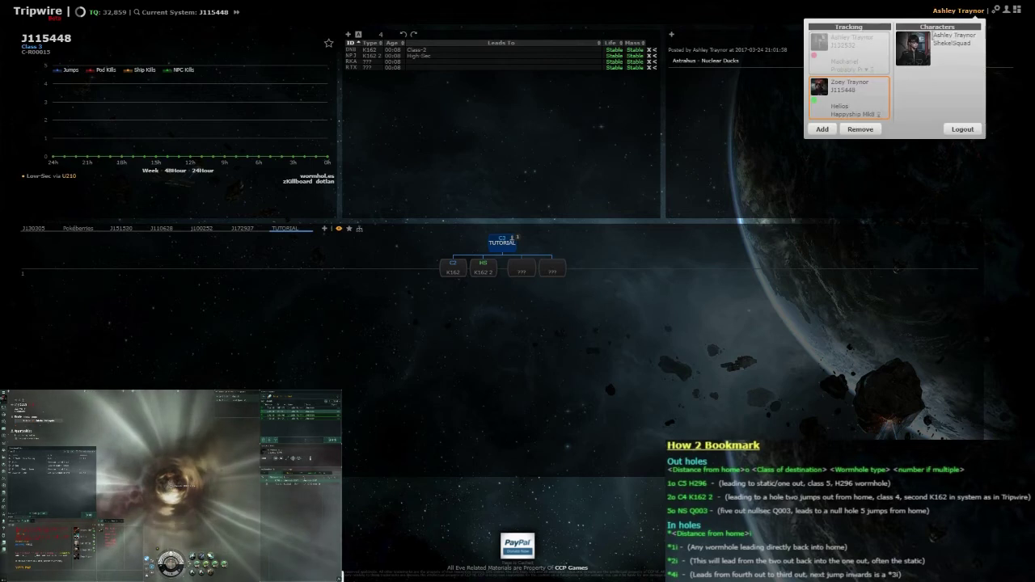
click(996, 11)
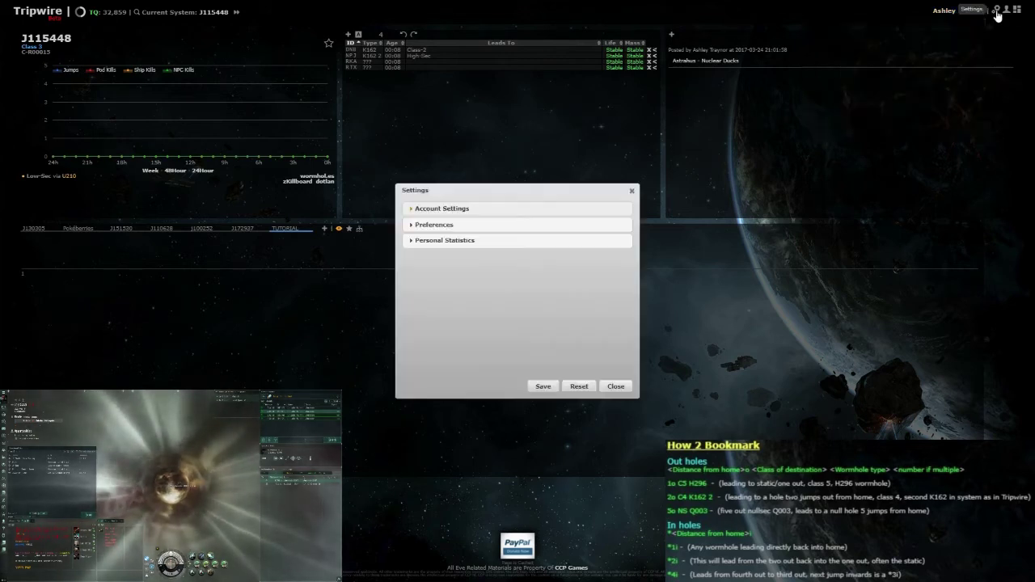
click(420, 241)
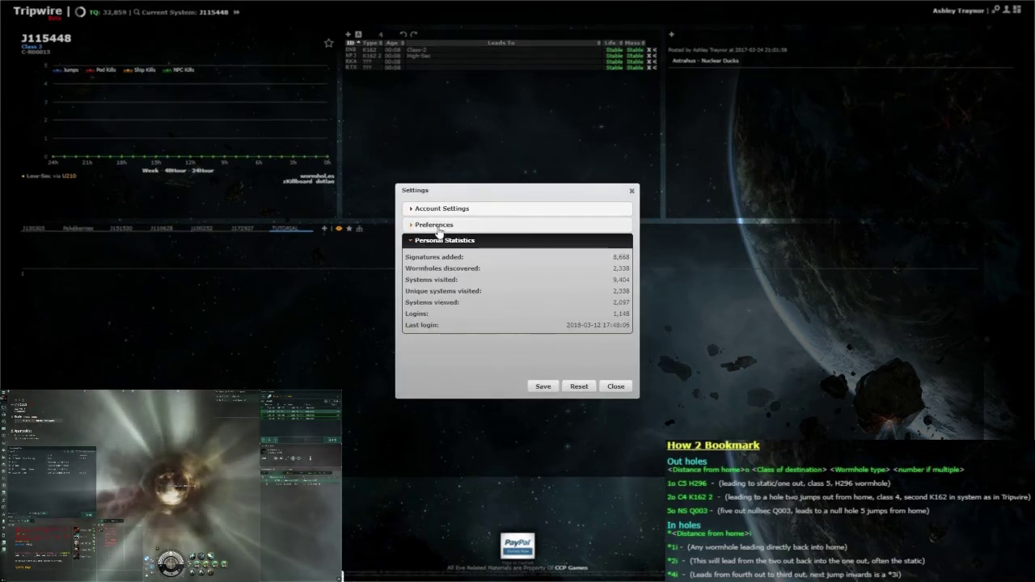
Step: Set the Chain Type format preference to "b" and save the settings
click(441, 225)
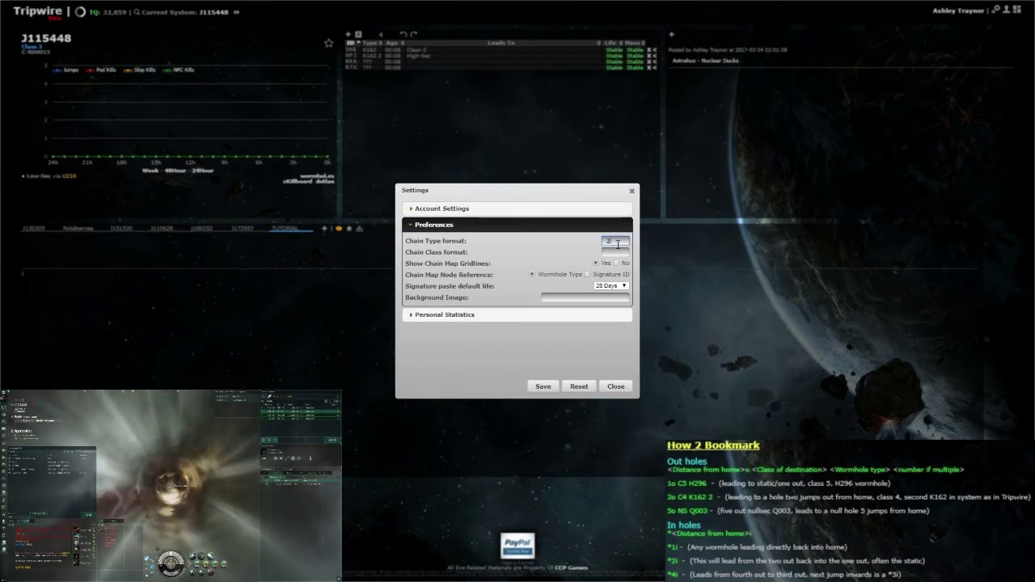
click(617, 243)
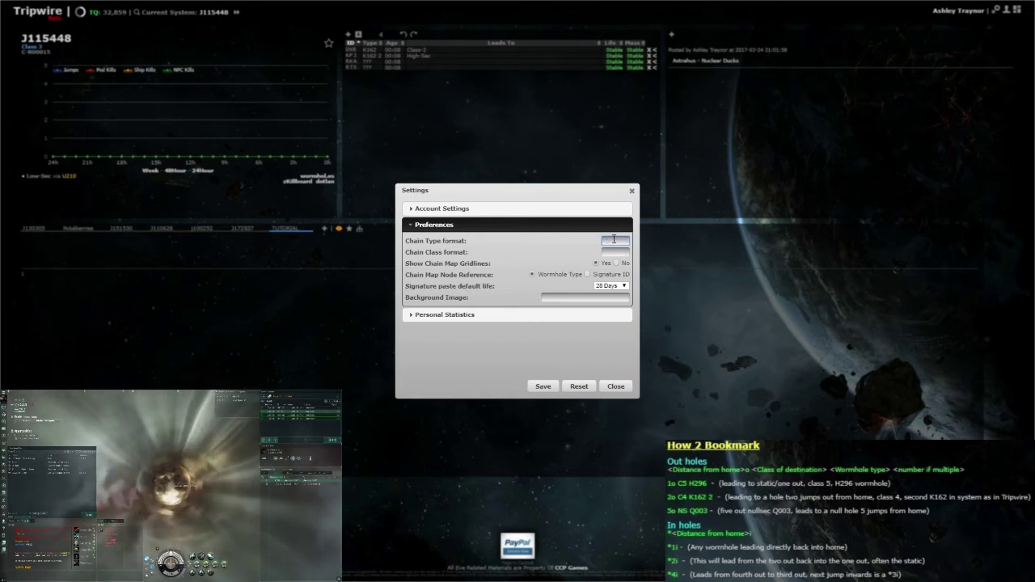
click(546, 388)
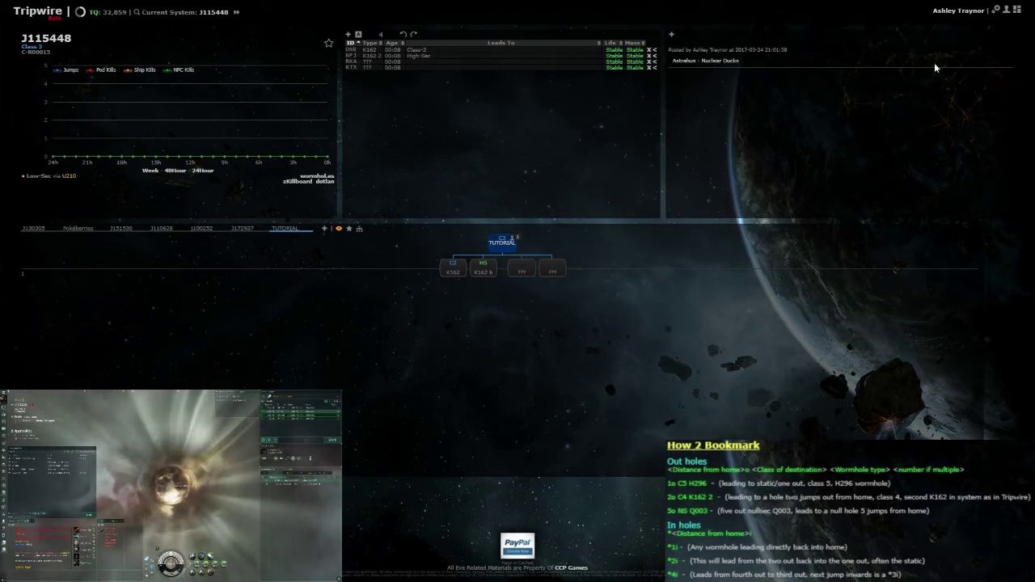
Step: Reopen the preferences, set the Chain Type format back to "2", and save the settings
click(996, 10)
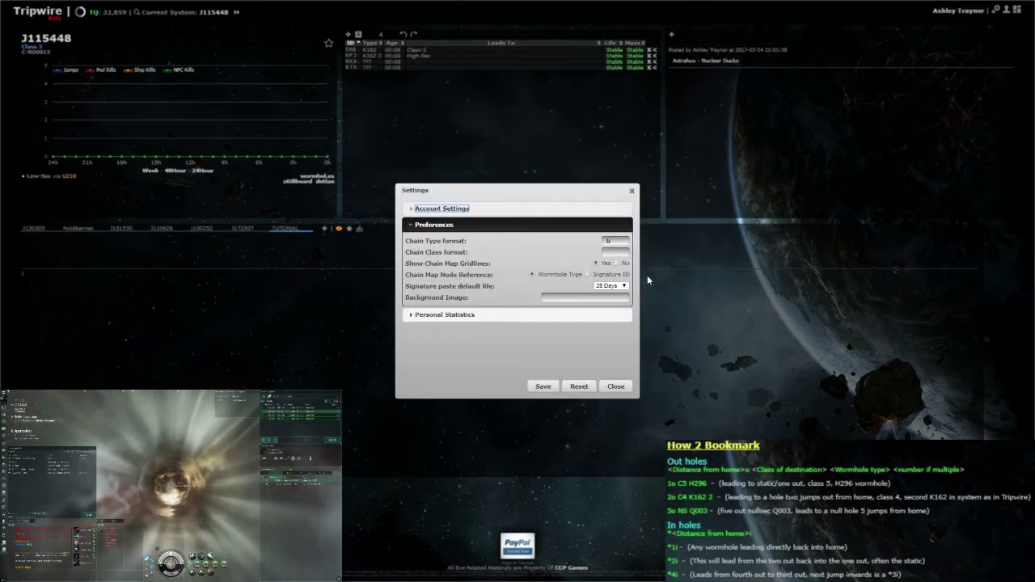
double_click(621, 242)
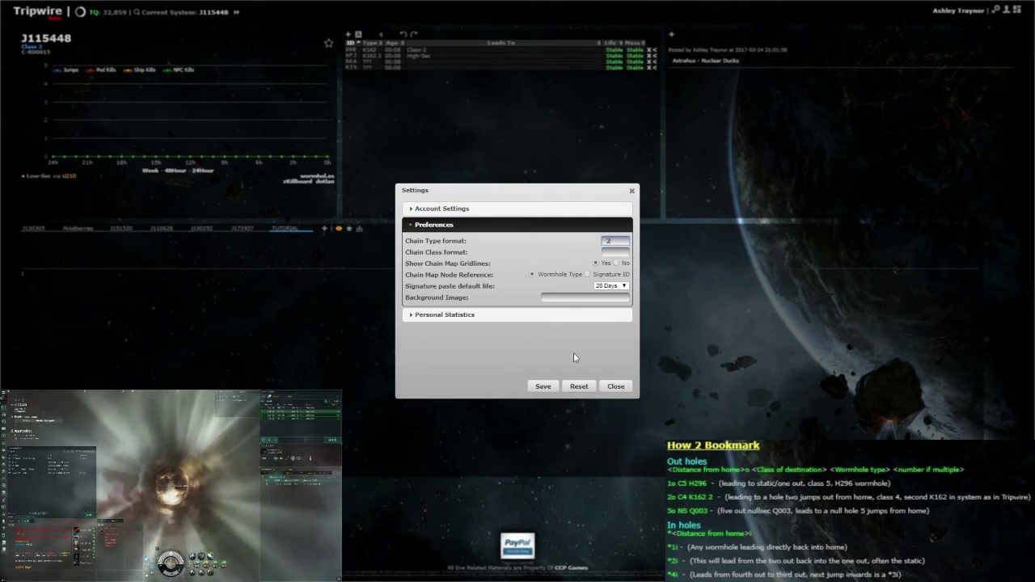
click(544, 386)
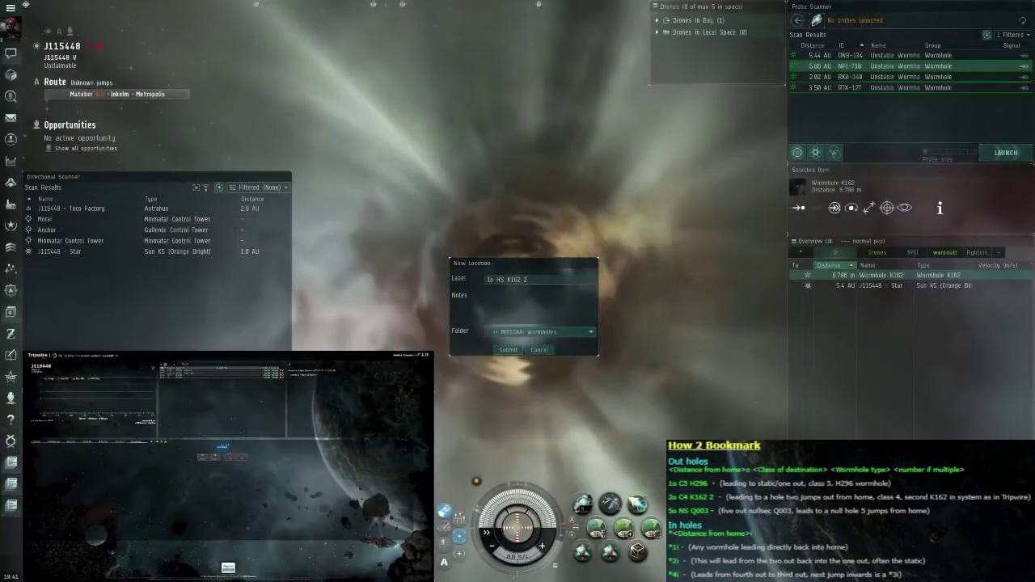
Step: Switch to EVE Online, bookmark Wormhole K162 as "1o HS K162 2" in the PERSONAL Wormholes folder, and bring up the warp options for signature RKA-340
click(507, 349)
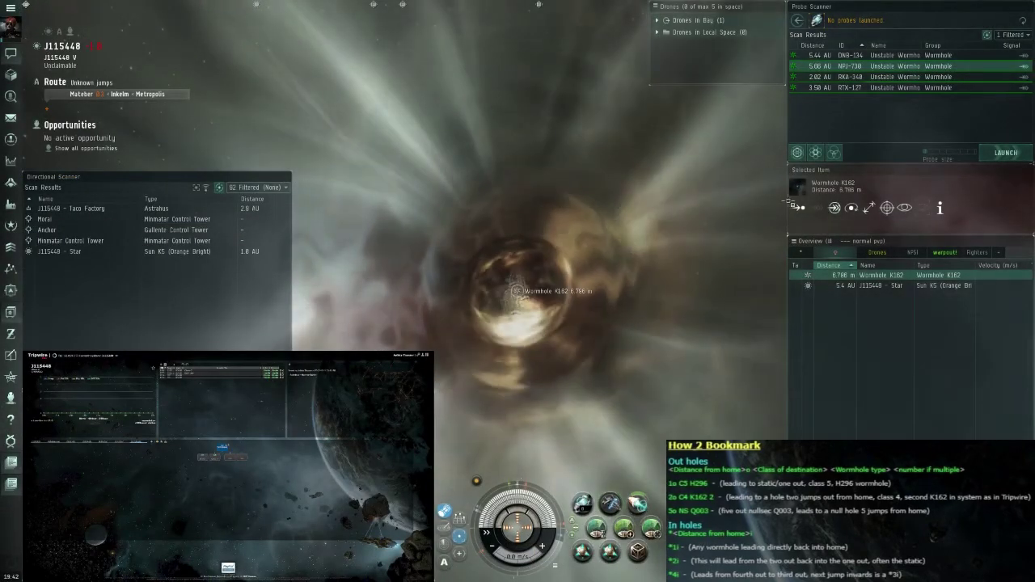
click(912, 77)
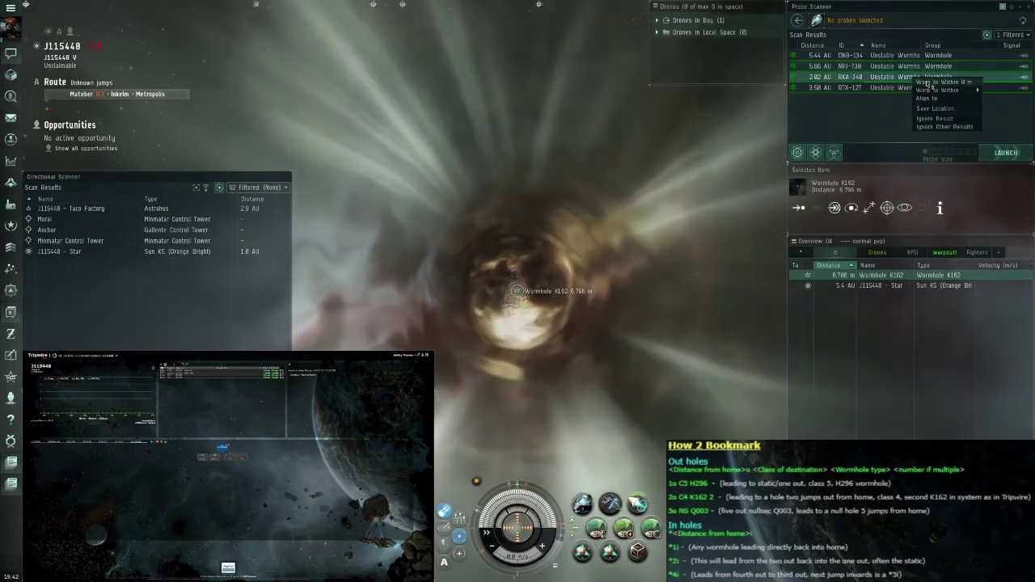
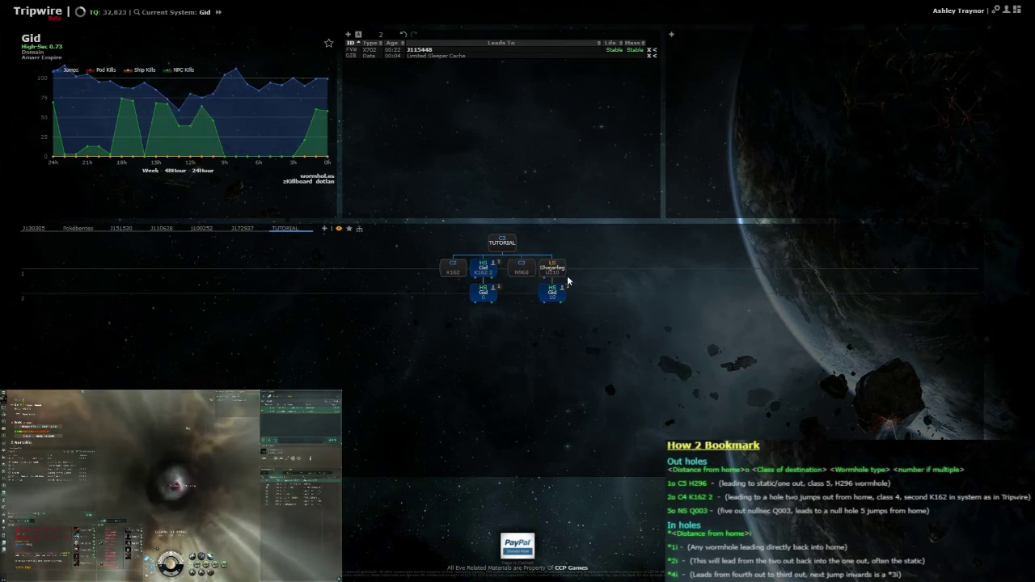
Step: In Tripwire, search for the Cat system to view its jump distances from the chain's known-space exits
mouse_move(558, 302)
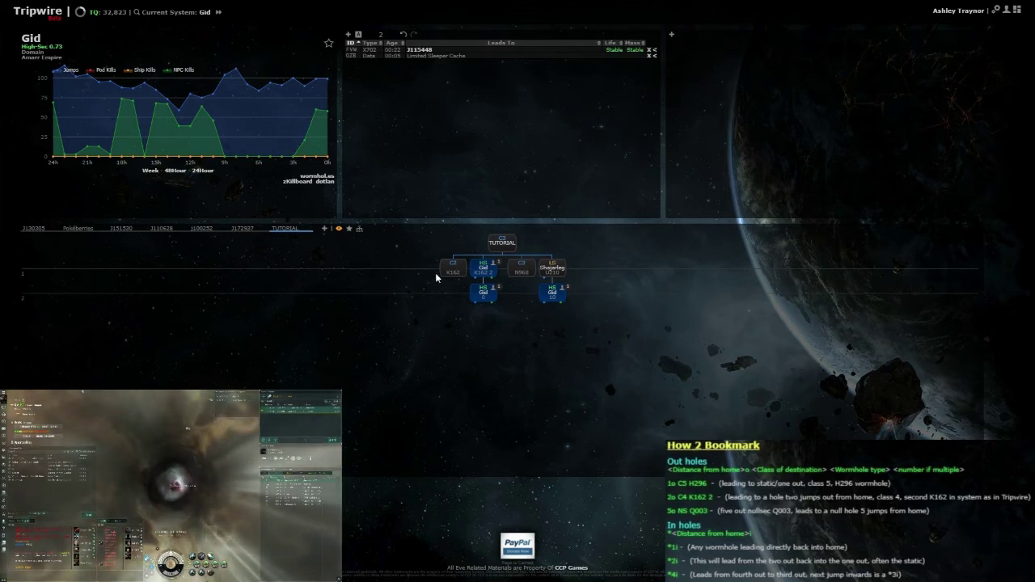
click(136, 12)
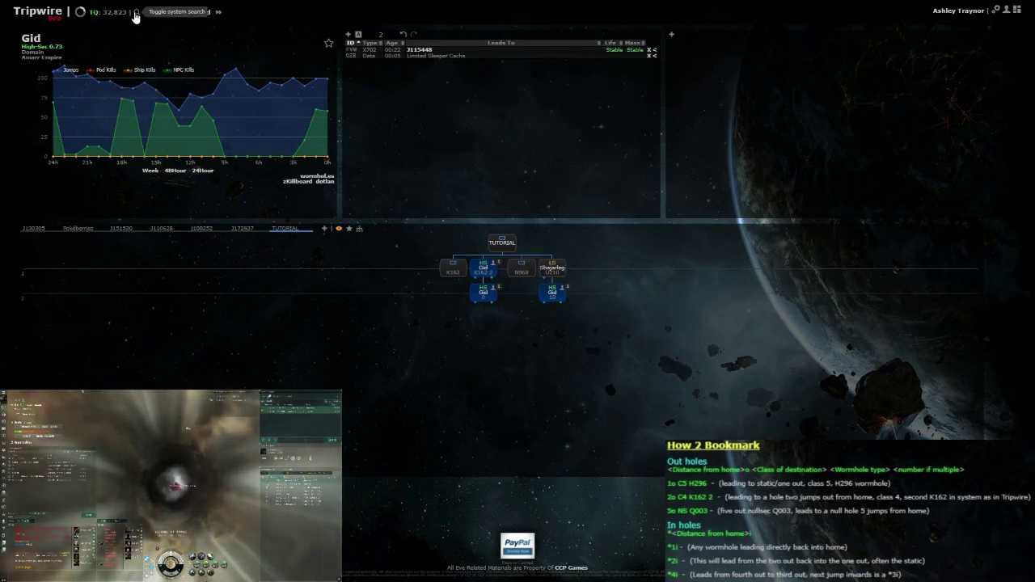
text(Cat)
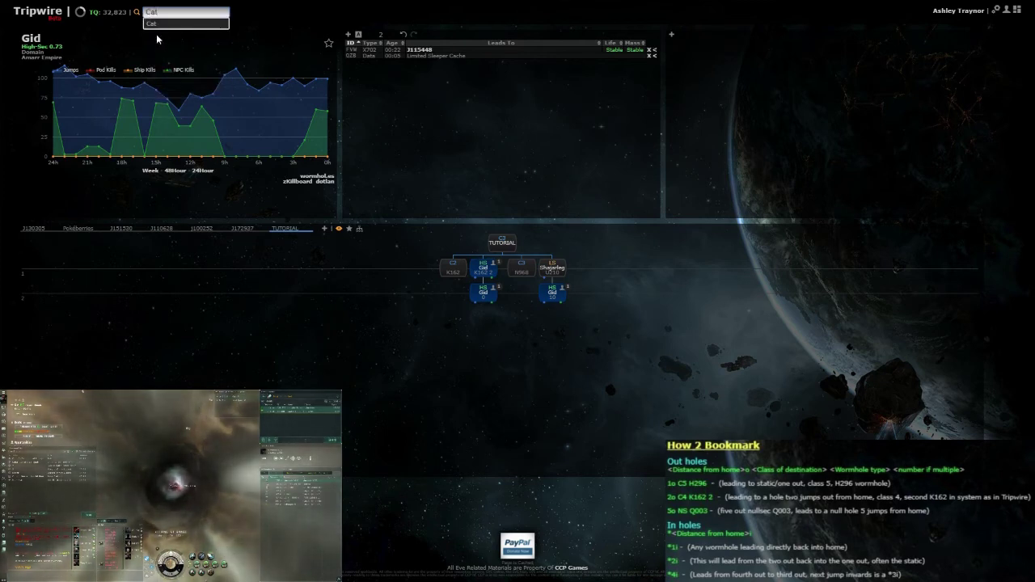
key(Return)
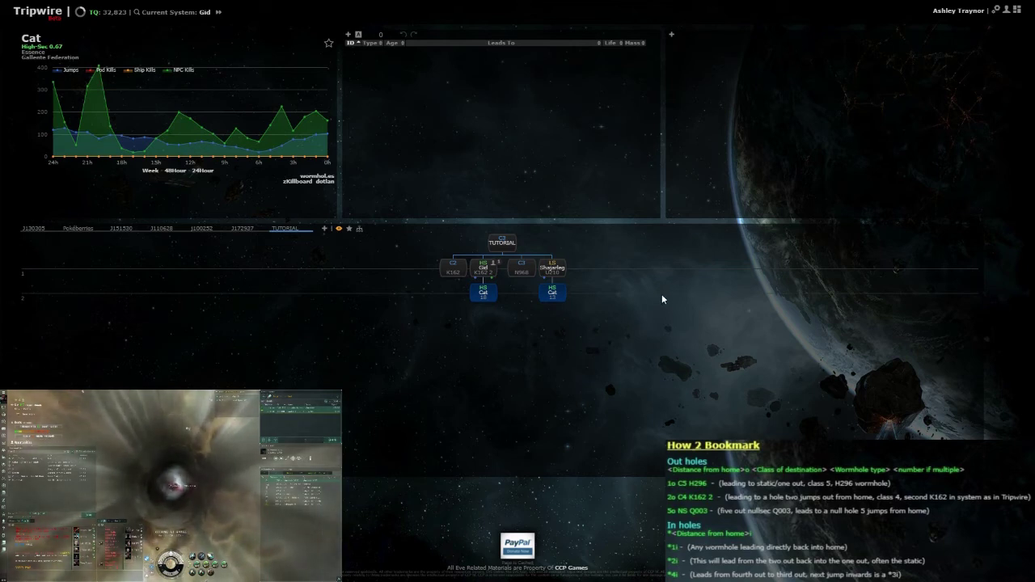
Step: Search for the Jita system to view its jump distances from the chain's exits
mouse_move(316, 118)
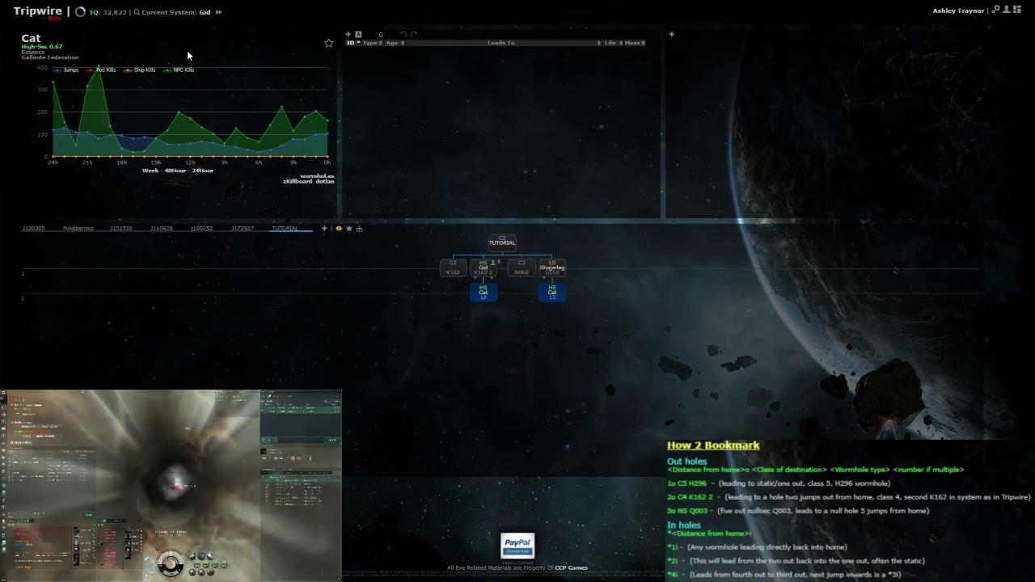
click(137, 15)
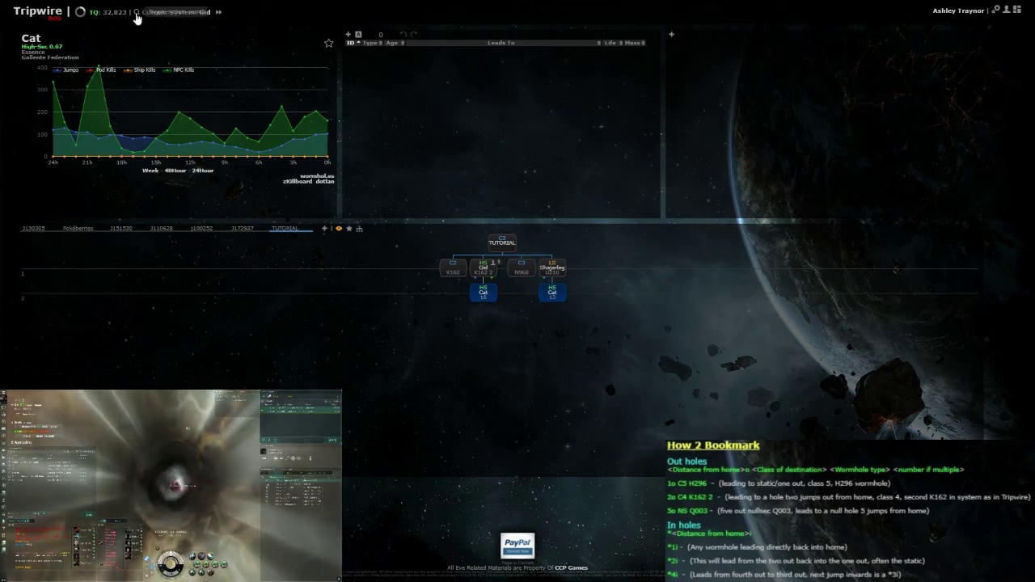
text(Jita)
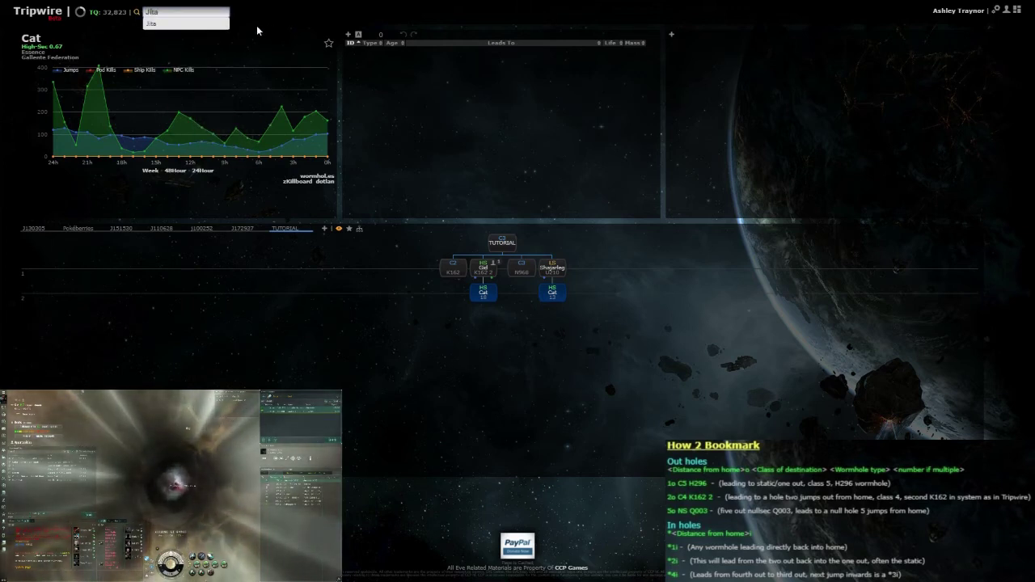
key(Return)
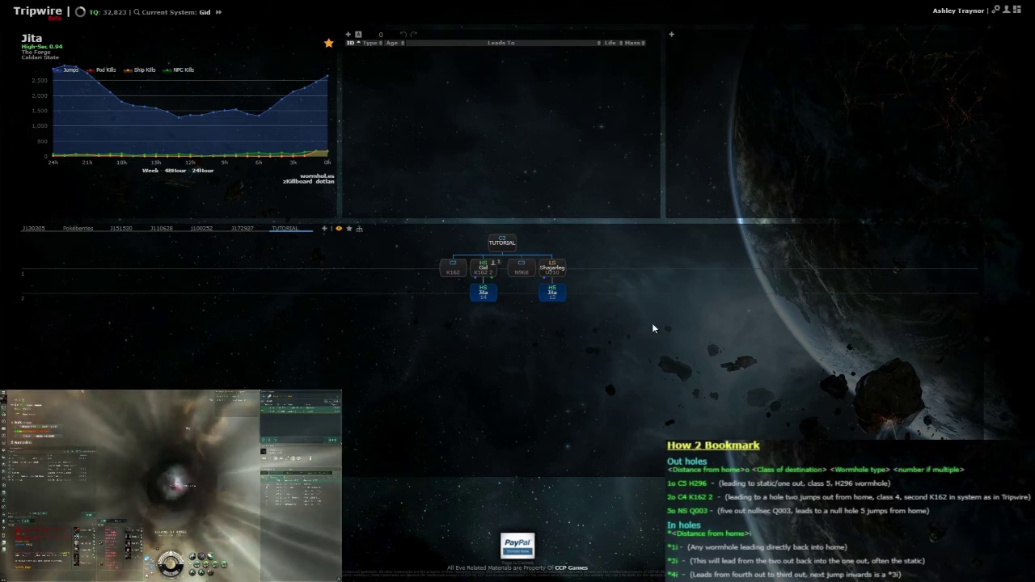
Step: Return to the TUTORIAL home system, show the favorite systems in the chain map, and hide them again
click(503, 242)
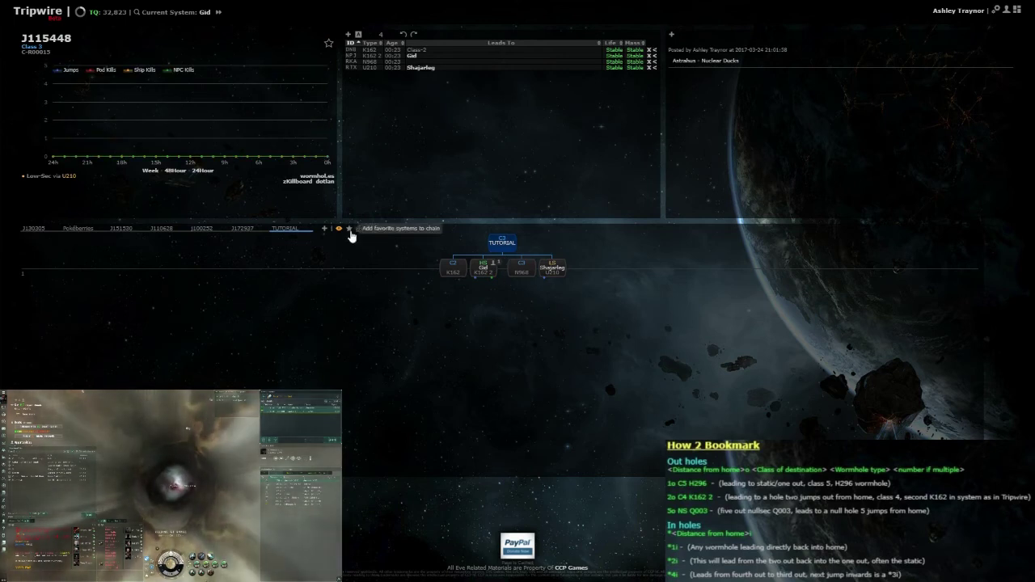
click(349, 229)
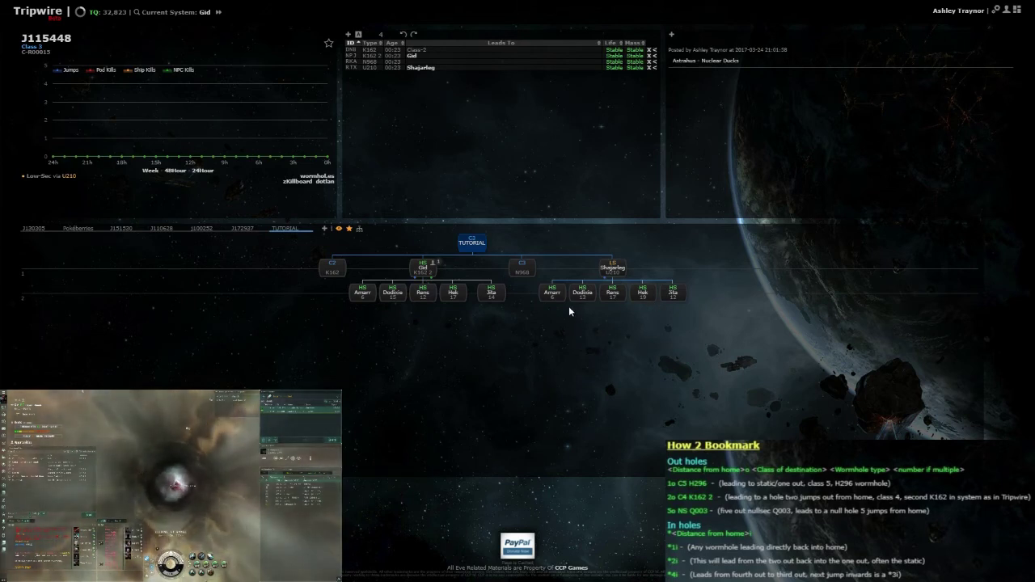
click(349, 229)
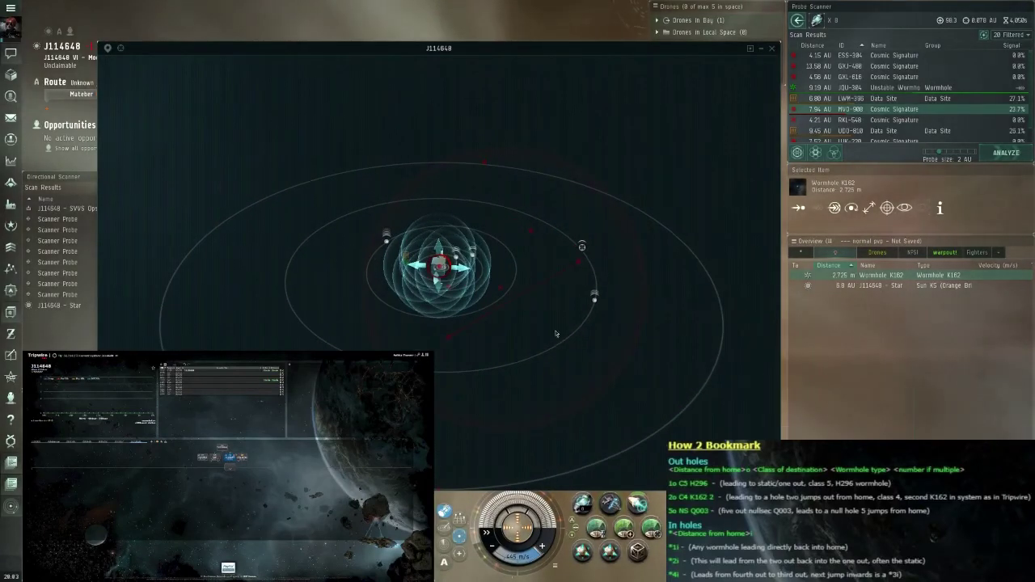
Step: Check J114648's scan results in EVE Online and paste the signatures into Tripwire
scroll(889, 90, down, 1)
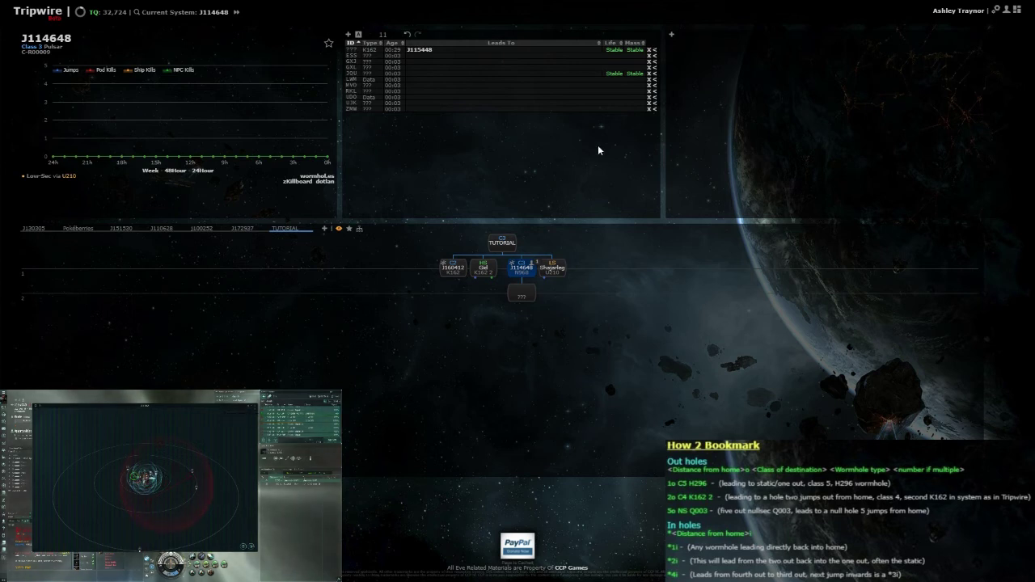
key(ctrl+v)
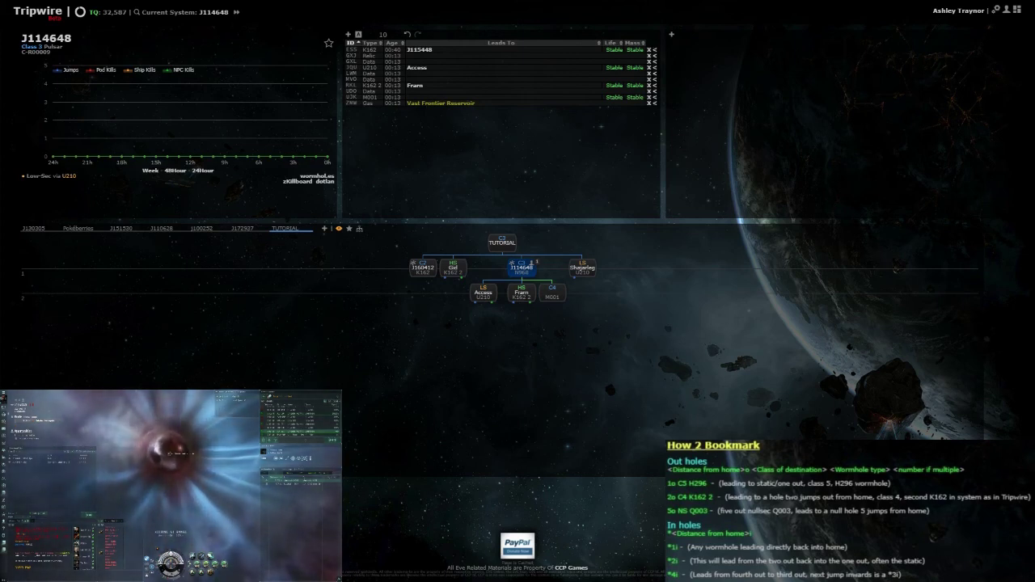
Step: Switch to EVE Online and review J114648's saved locations in the PERSONAL Wormholes folder
key(alt+Tab)
right_click(376, 127)
mouse_move(416, 169)
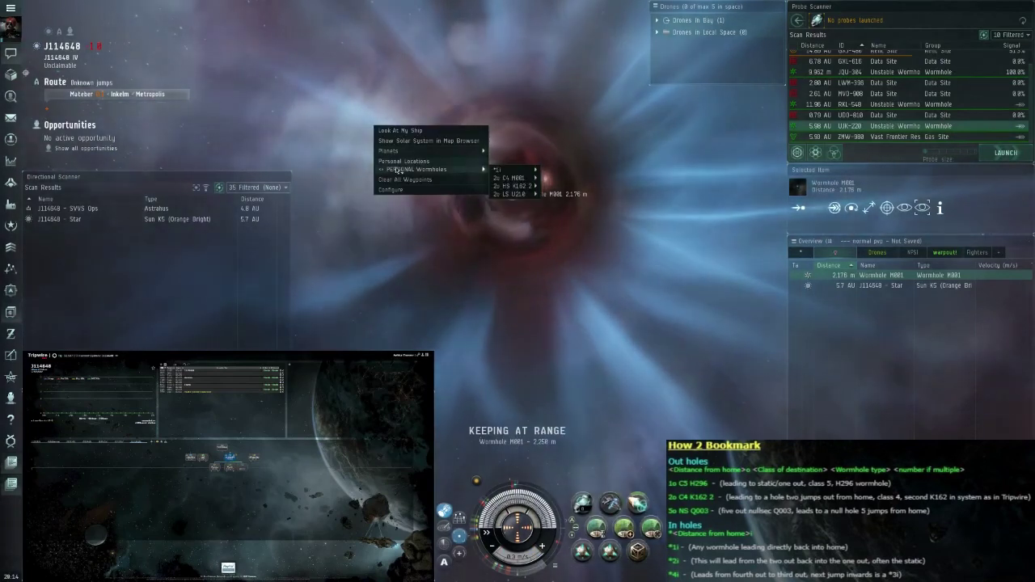
mouse_move(516, 177)
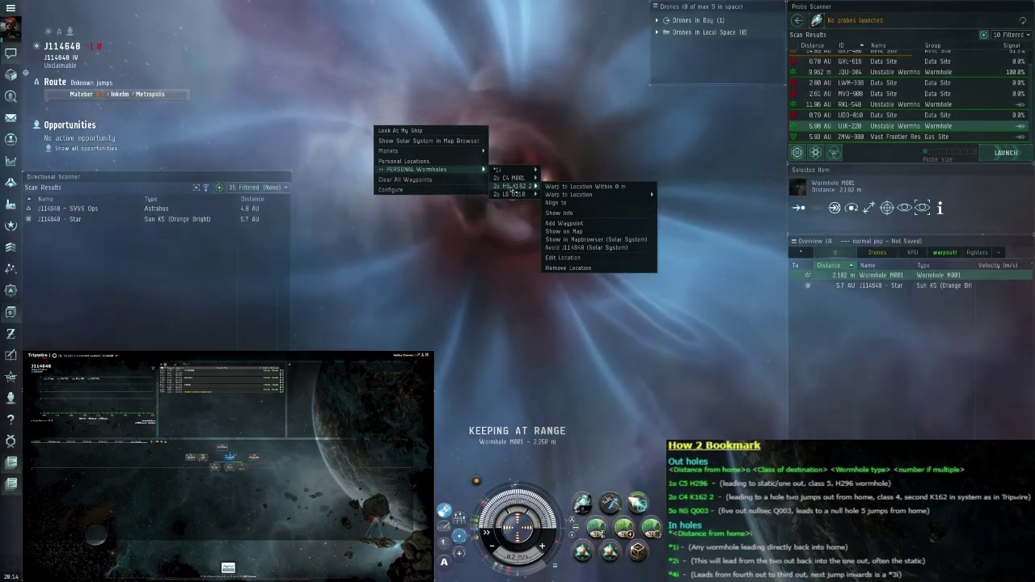
click(409, 291)
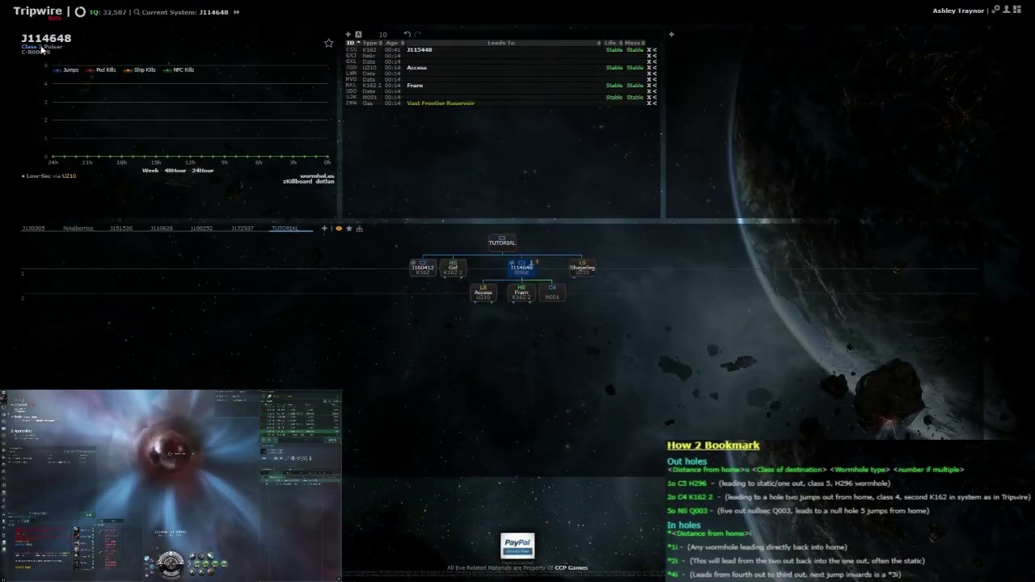
Step: In Tripwire, search for the Dodixie system to compare its jump distances from the chain's exits, and open the Gid system
click(138, 14)
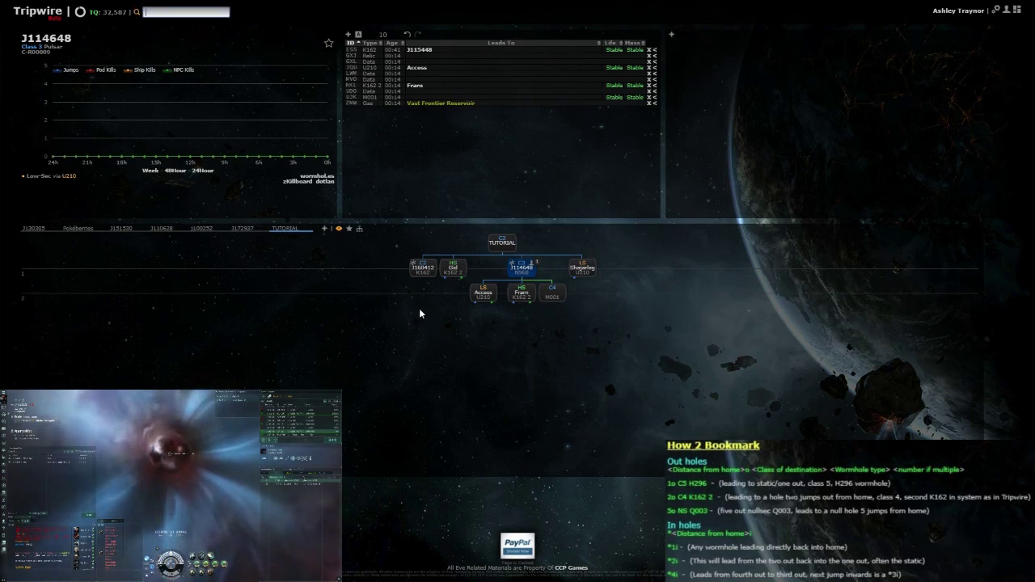
text(Dodixie)
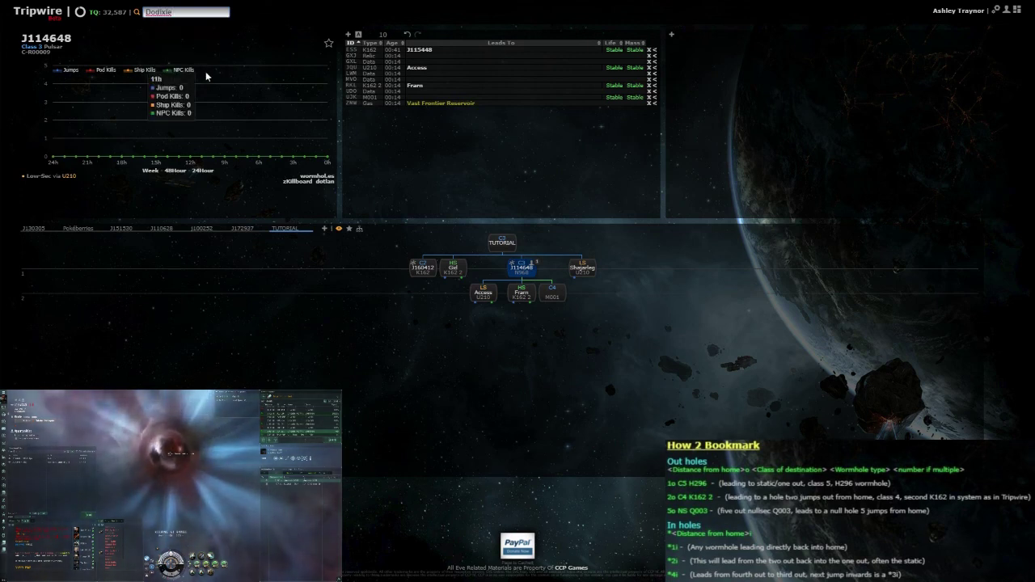
key(Return)
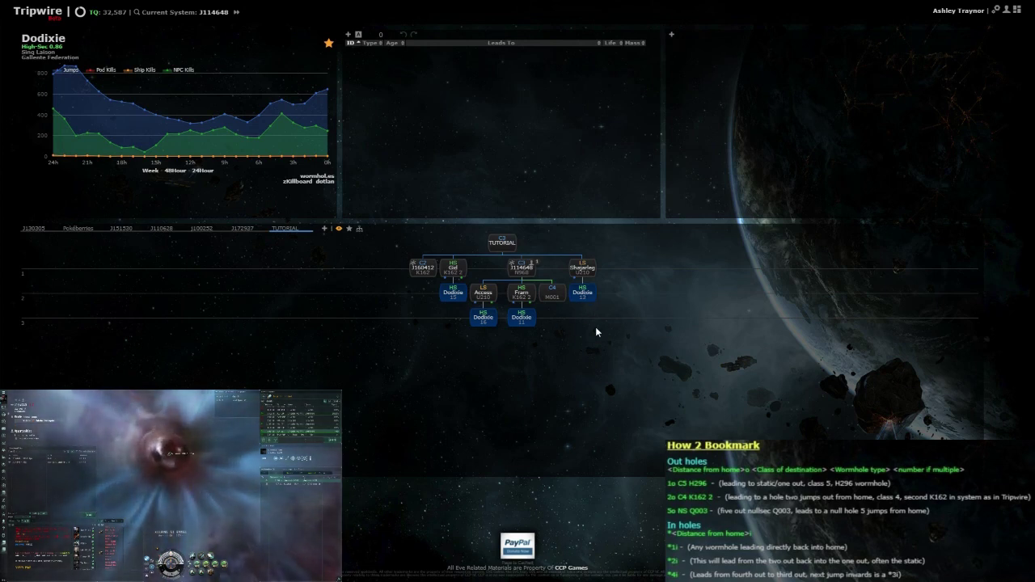
click(456, 273)
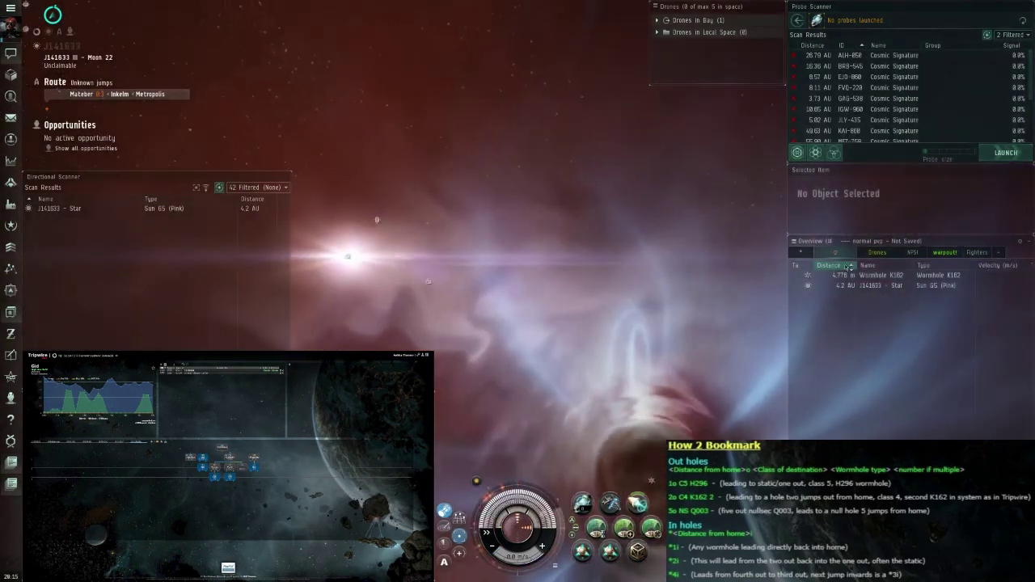
Step: Switch to EVE Online and bookmark Wormhole K162 in J141633 as an inbound hole with a label starting with "*"
click(850, 275)
right_click(858, 275)
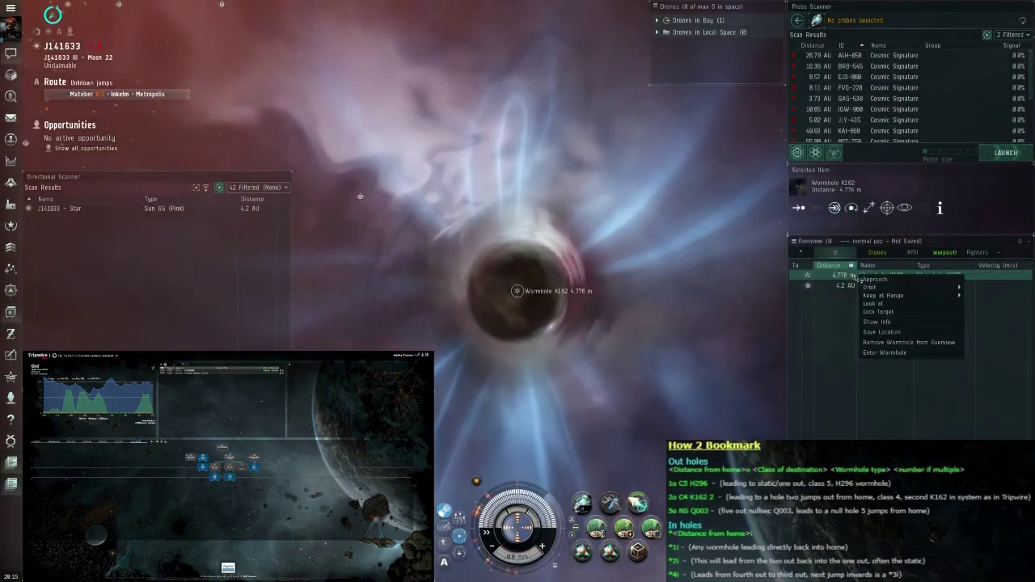
click(902, 332)
text(*)
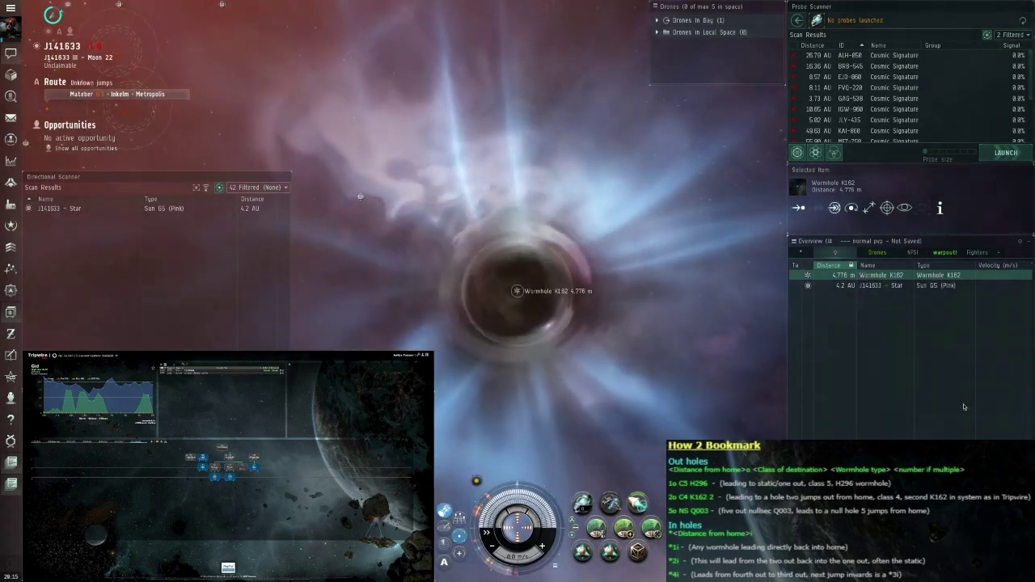
Step: Select all of J141633's signatures in the probe scan results
key(ctrl+a)
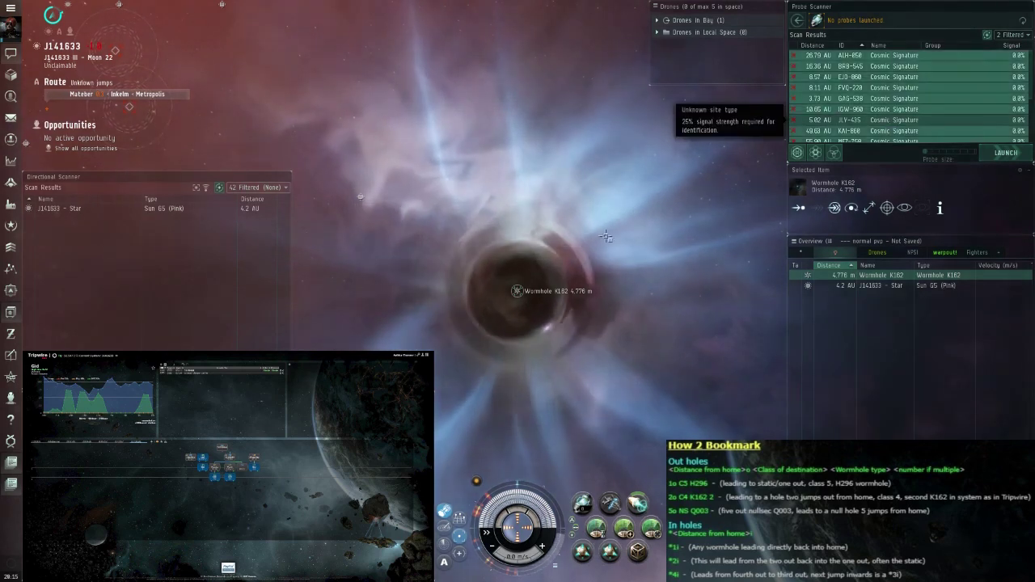